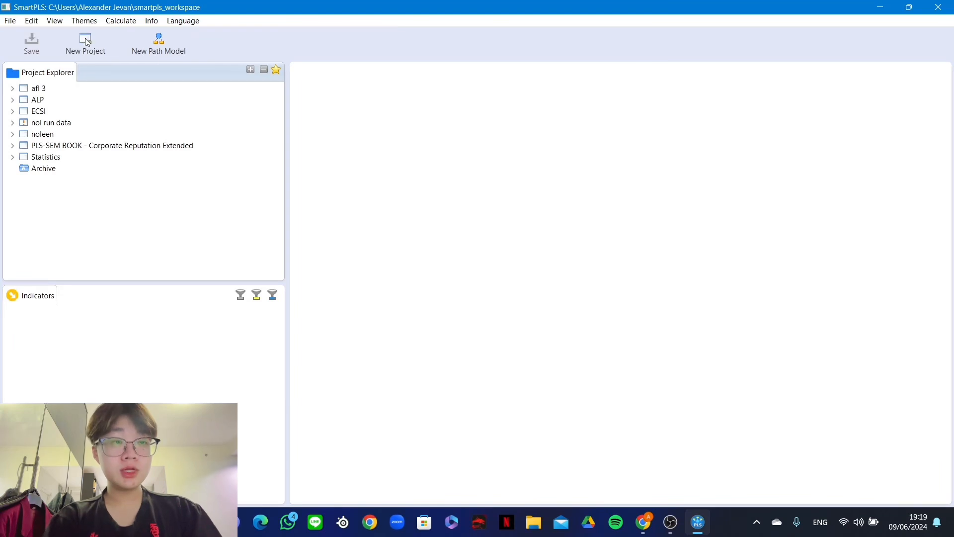
Create a new project named ALP Statistics
click(89, 40)
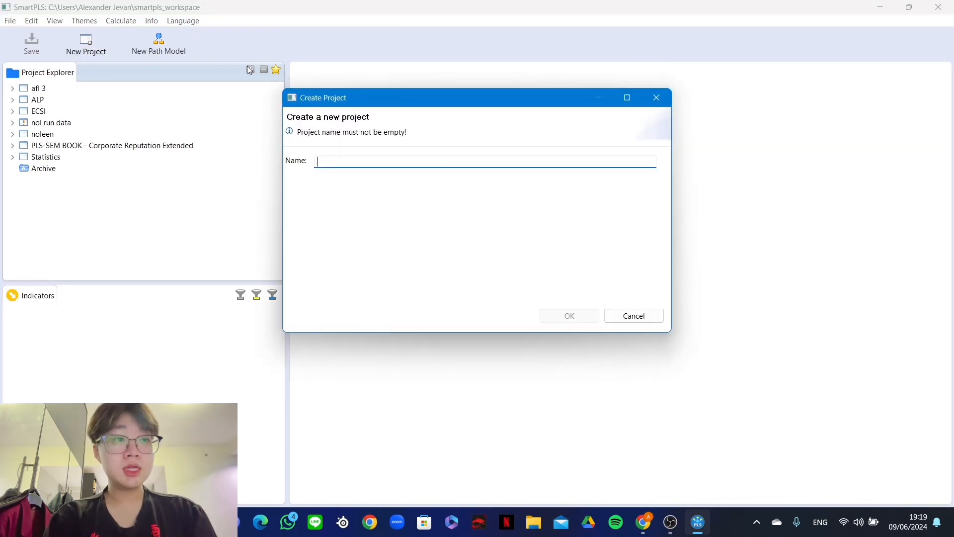
text(ALP )
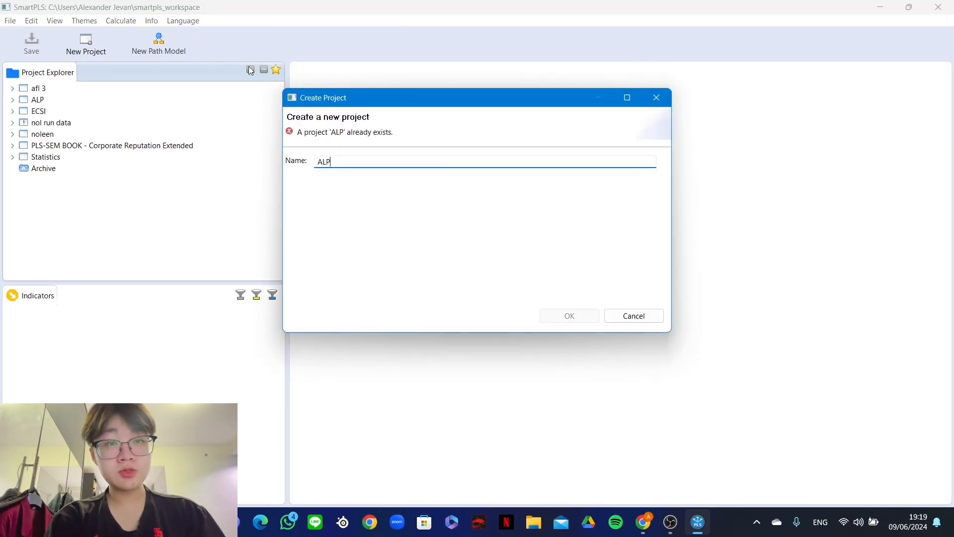
text(Statistics)
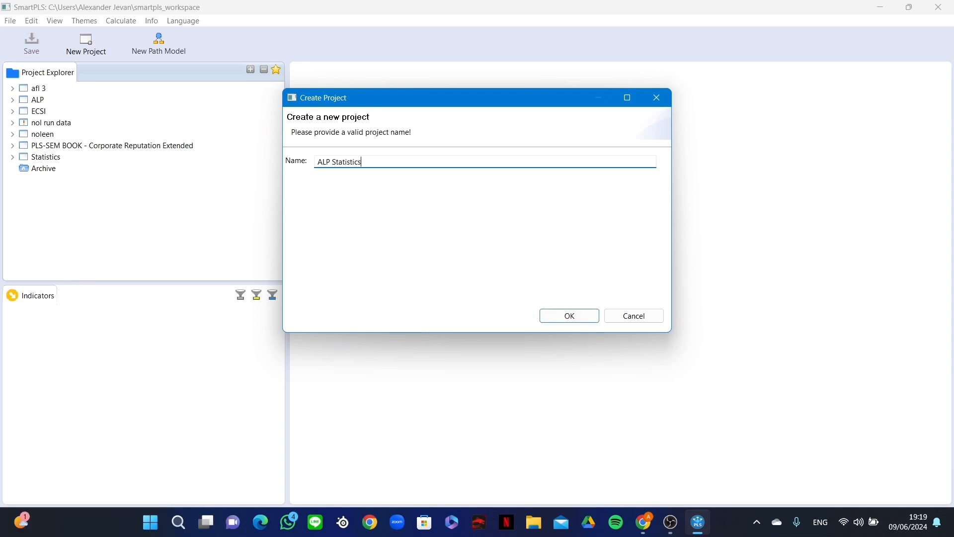
key(Return)
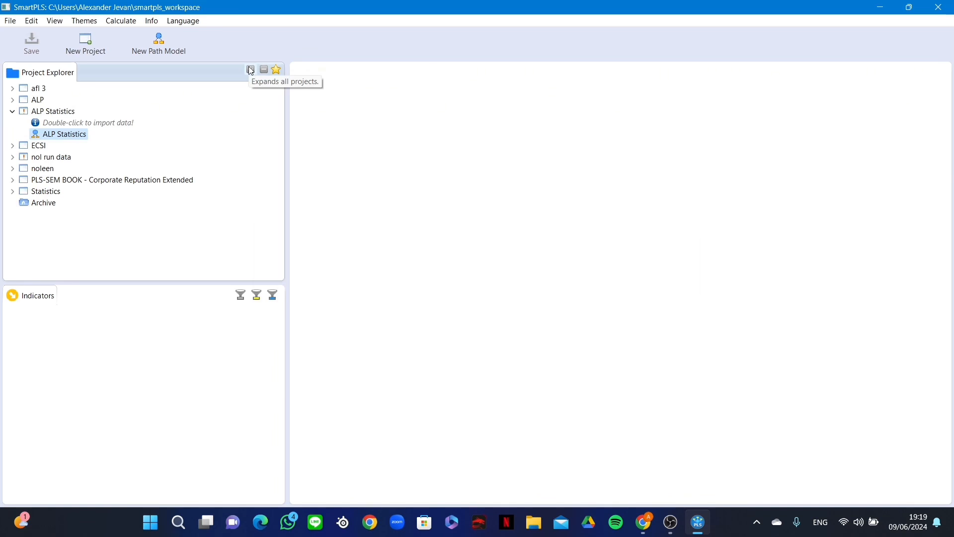
Import the Book1 data file into the ALP Statistics project, keeping Book1 as its name
double_click(101, 124)
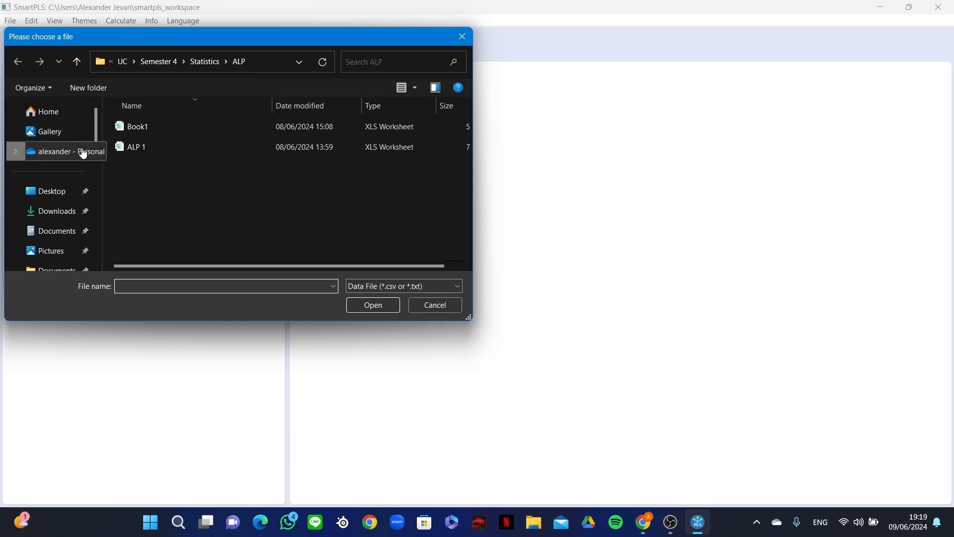
click(264, 128)
click(383, 308)
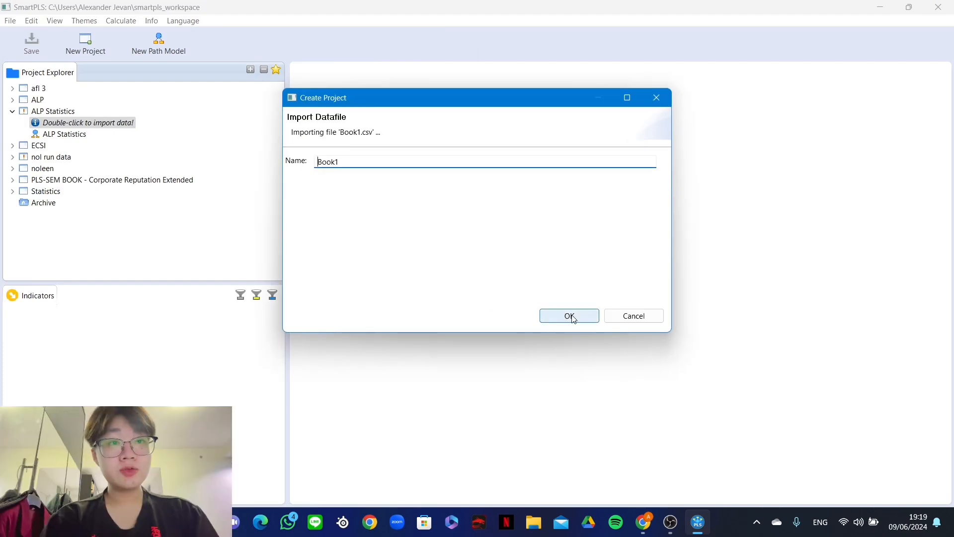
click(570, 316)
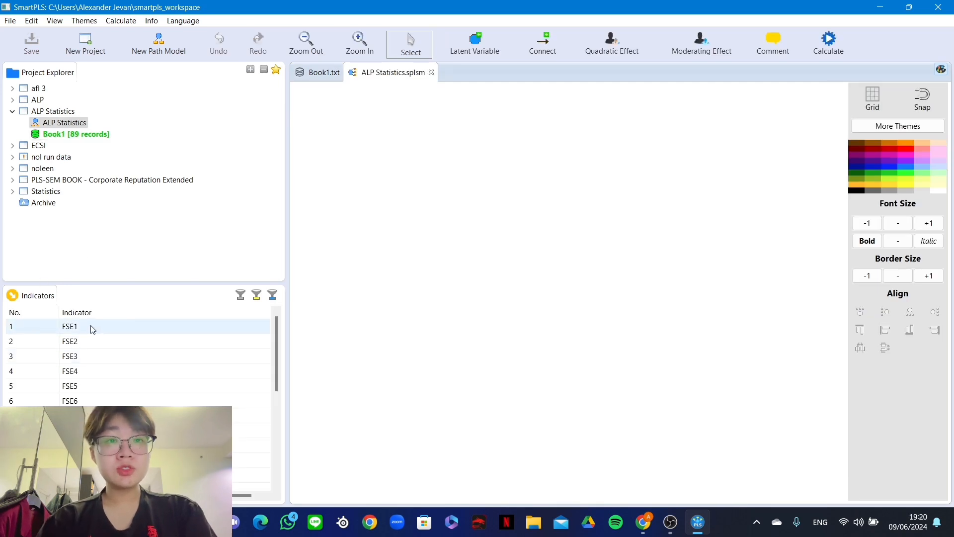
Add two latent variables to the model, one from indicators FSE1 to FSE6 and one below it from P1 to P6
drag(93, 330, 82, 405)
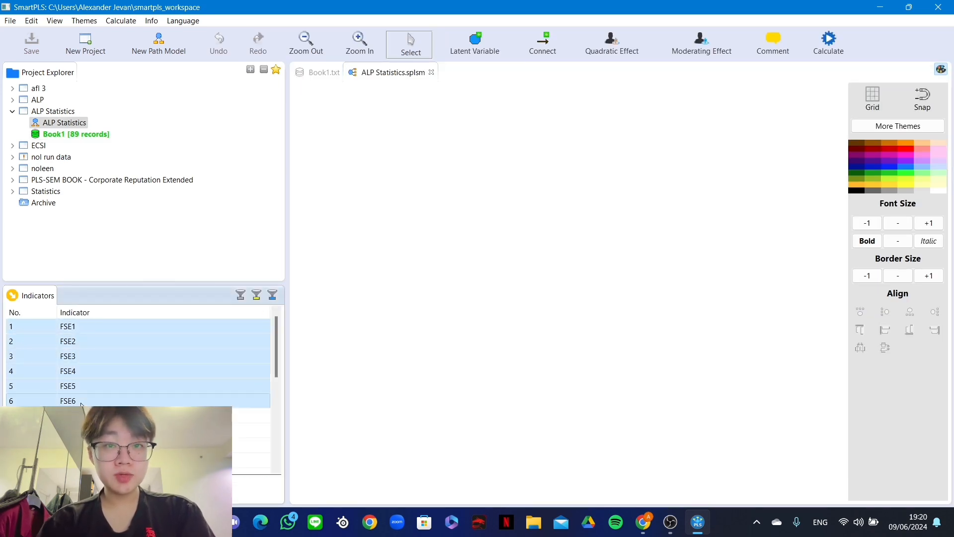
drag(103, 359, 411, 186)
scroll(107, 366, down, 1)
drag(65, 371, 432, 378)
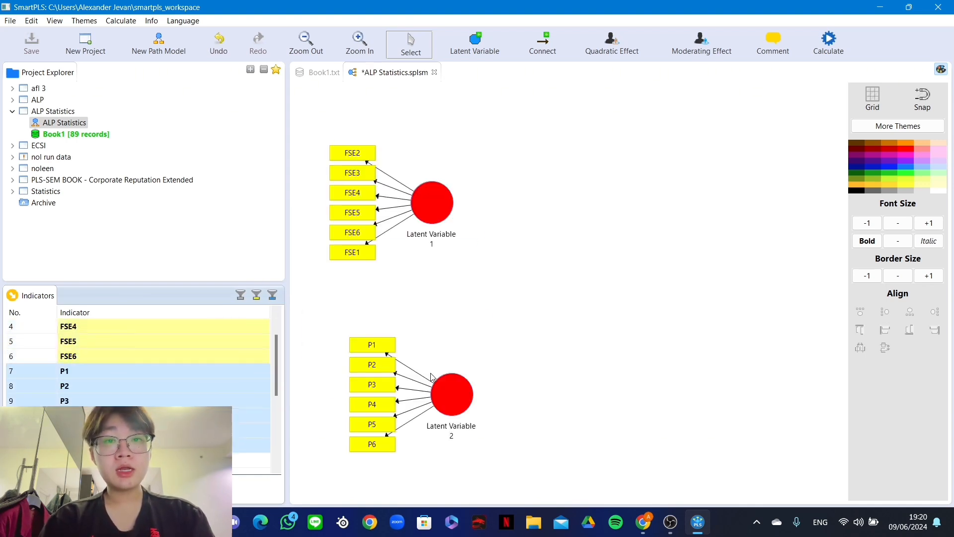
Add a latent variable from FA1 to FA6 at the model's centre and another from FWB1 to FWB6 to its right
scroll(145, 384, down, 4)
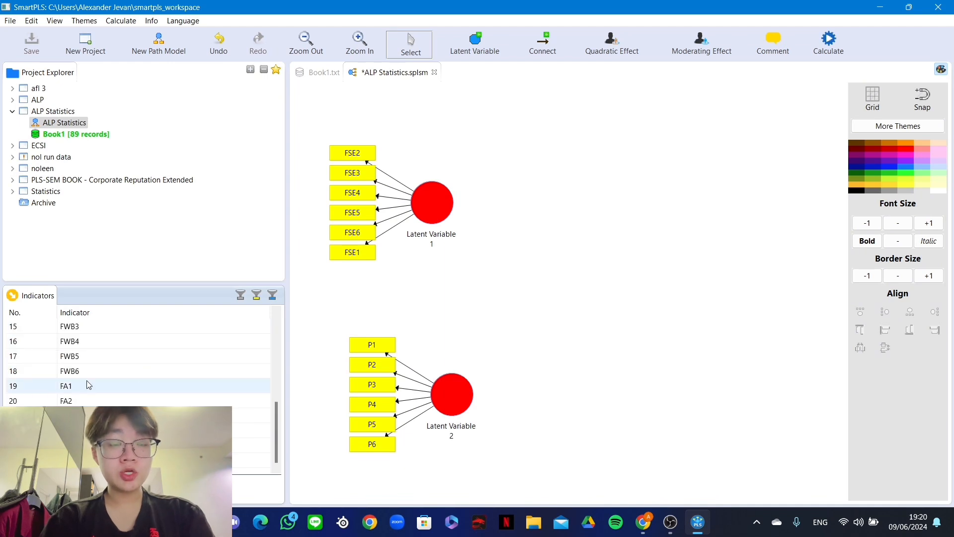
drag(88, 383, 589, 306)
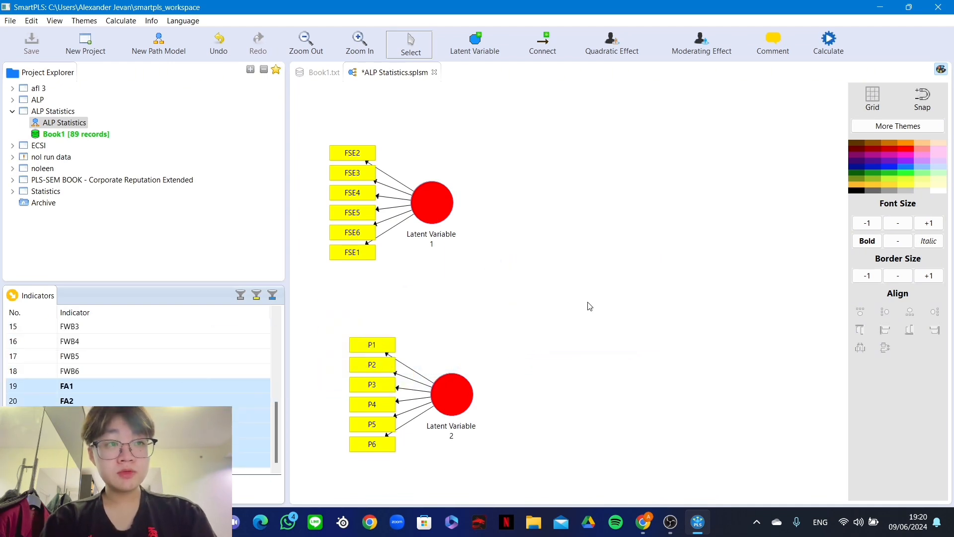
scroll(149, 393, up, 2)
drag(87, 386, 768, 306)
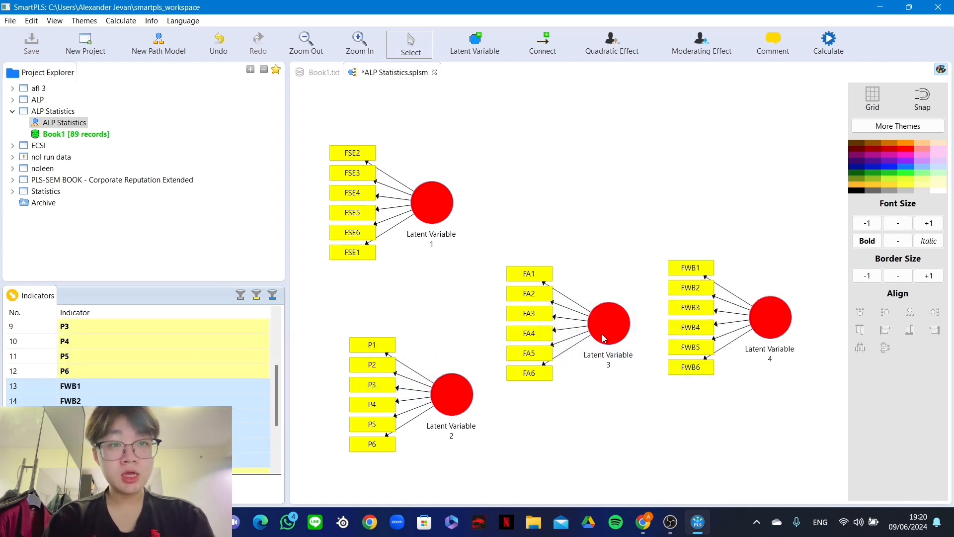
click(604, 308)
drag(604, 308, 603, 290)
Rename the latent variable with the FSE indicators to Financial Self-Efficacy
right_click(437, 193)
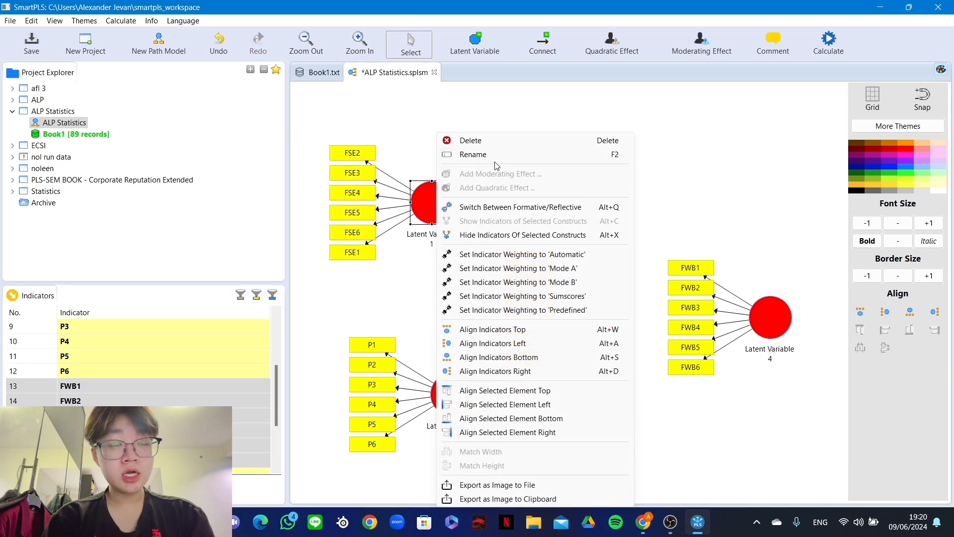
click(494, 155)
text(Financial)
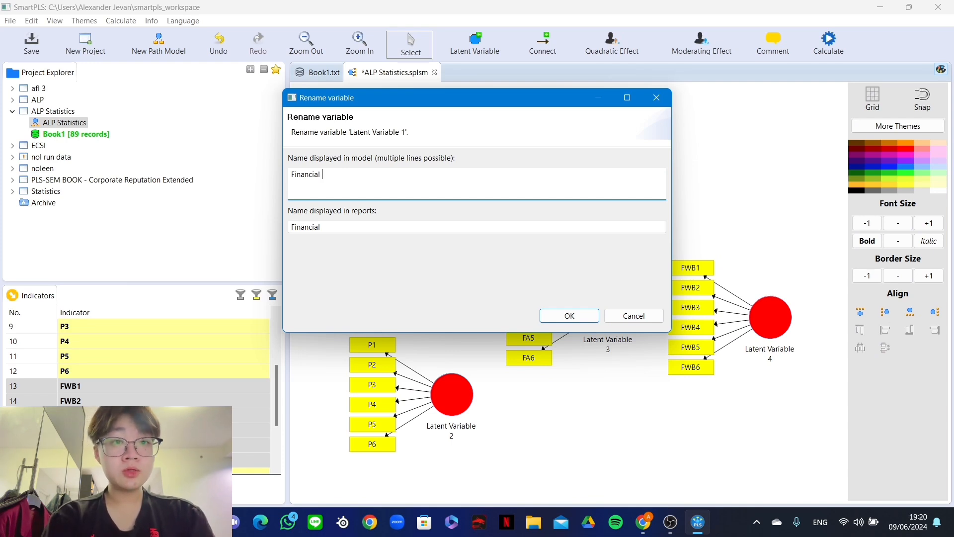
text(Self-Efficacy)
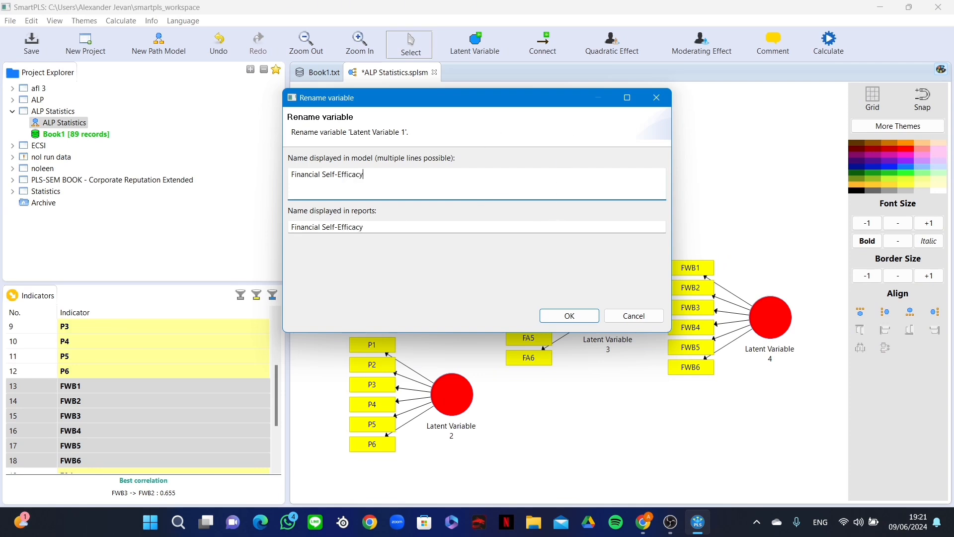
click(577, 318)
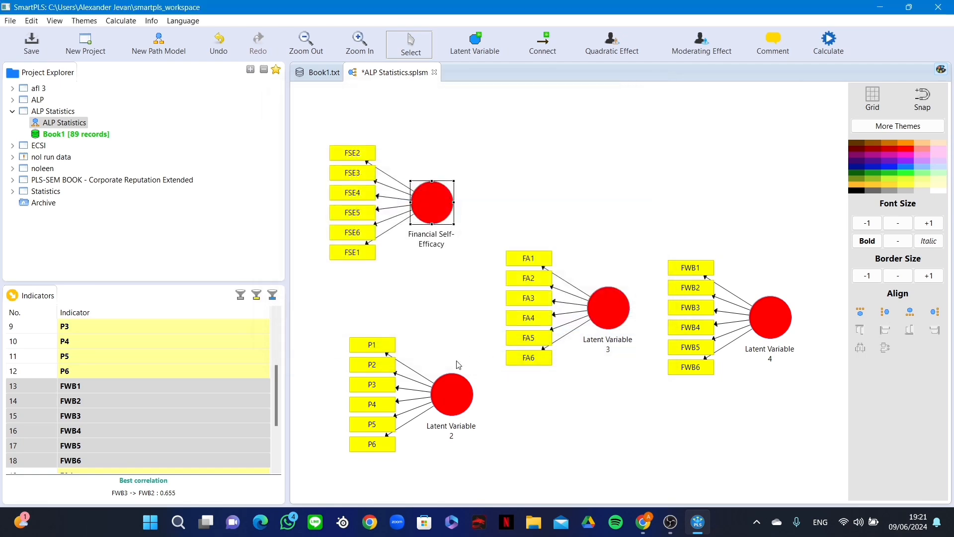
Rename the latent variable with the P indicators to Procastination
right_click(460, 392)
click(499, 29)
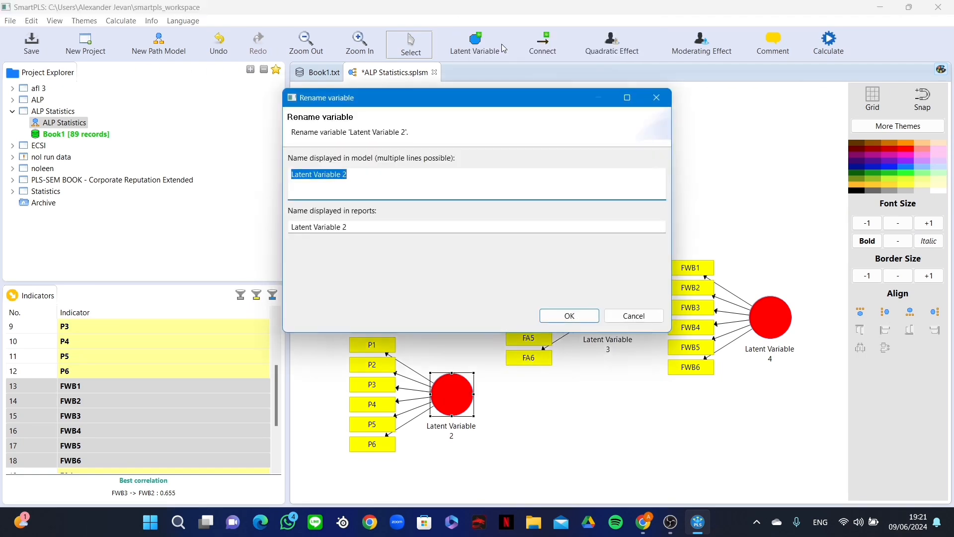
text(Procastination)
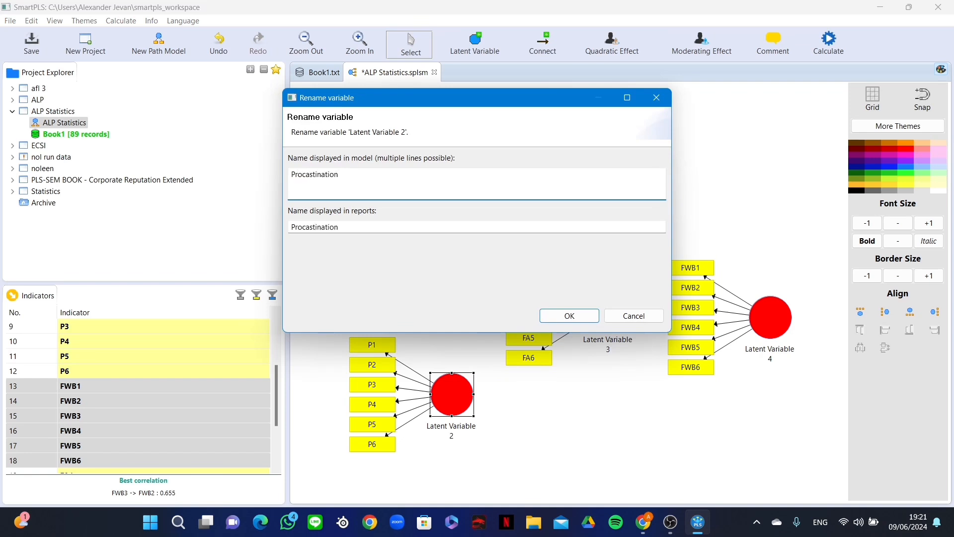
click(589, 318)
Rename the latent variable with the FA indicators to Fintech Adoption
right_click(612, 306)
click(666, 155)
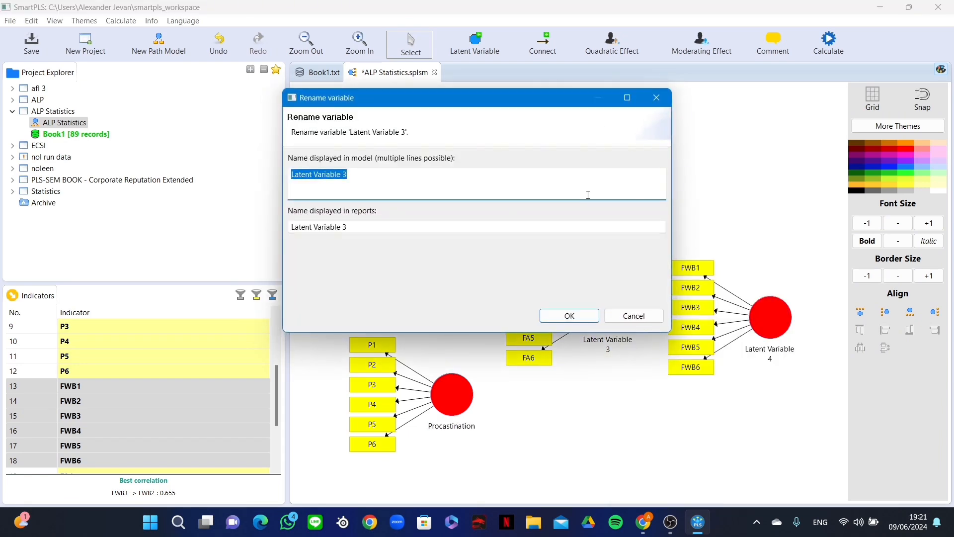
text(Fintech Adoption)
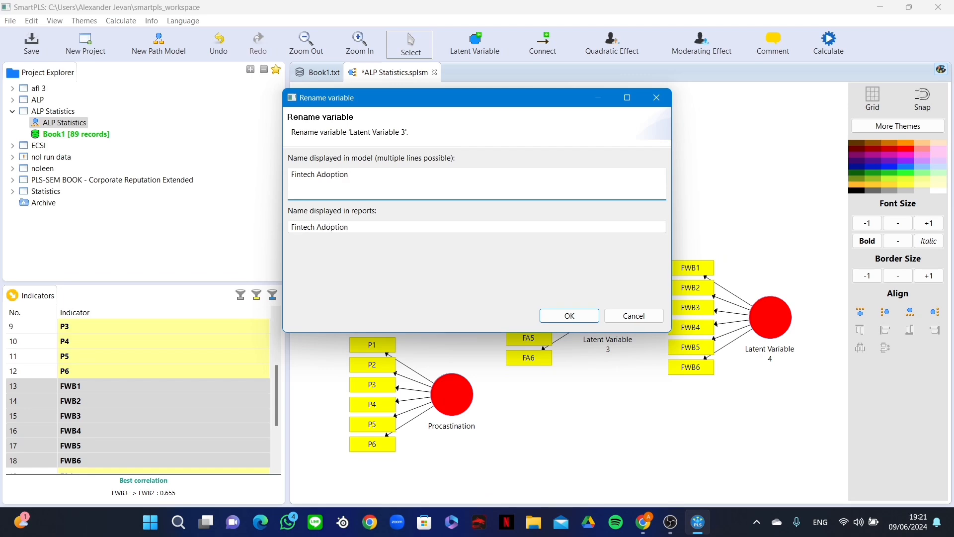
click(573, 318)
Rename the latent variable with the FWB indicators to Financial Well Being
right_click(783, 307)
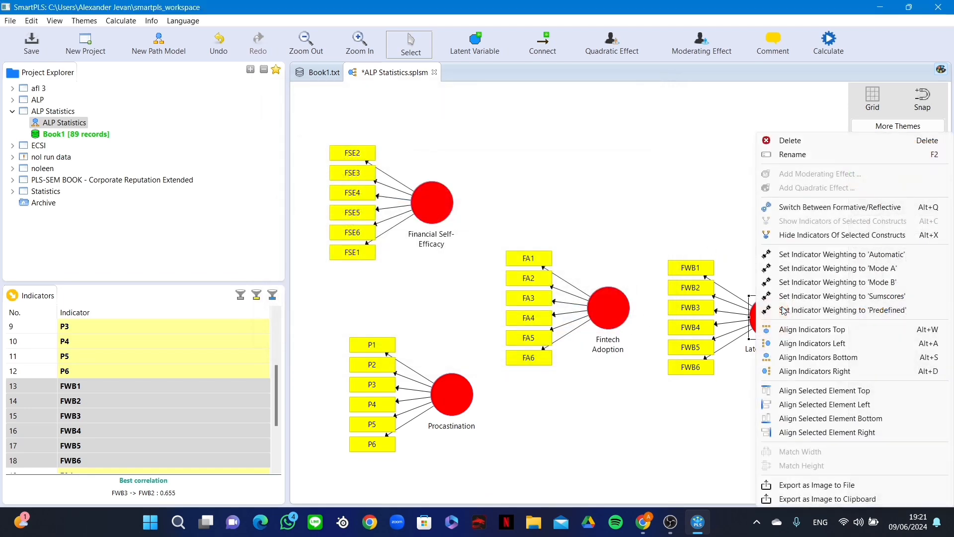
click(801, 157)
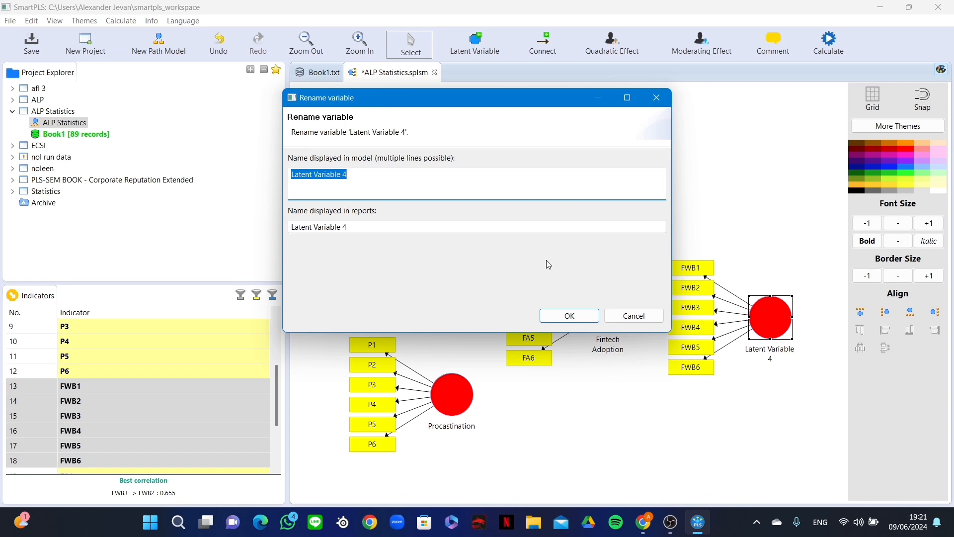
text(Fina)
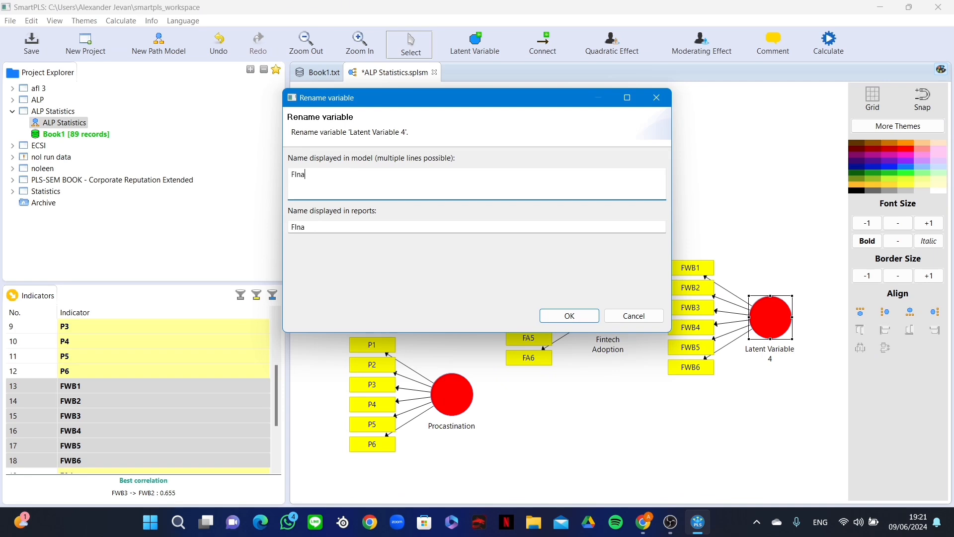
text(ncial well Being)
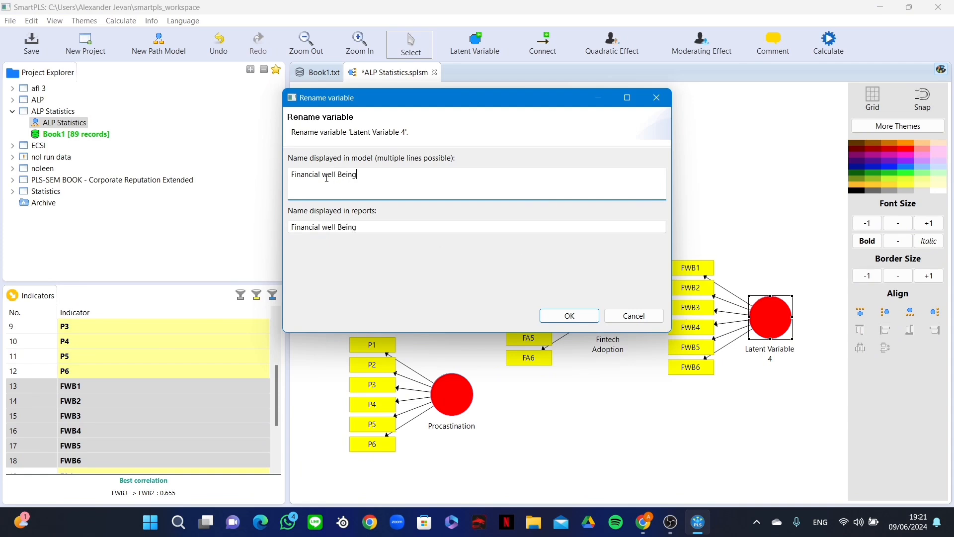
key(BackSpace)
text(W)
click(559, 319)
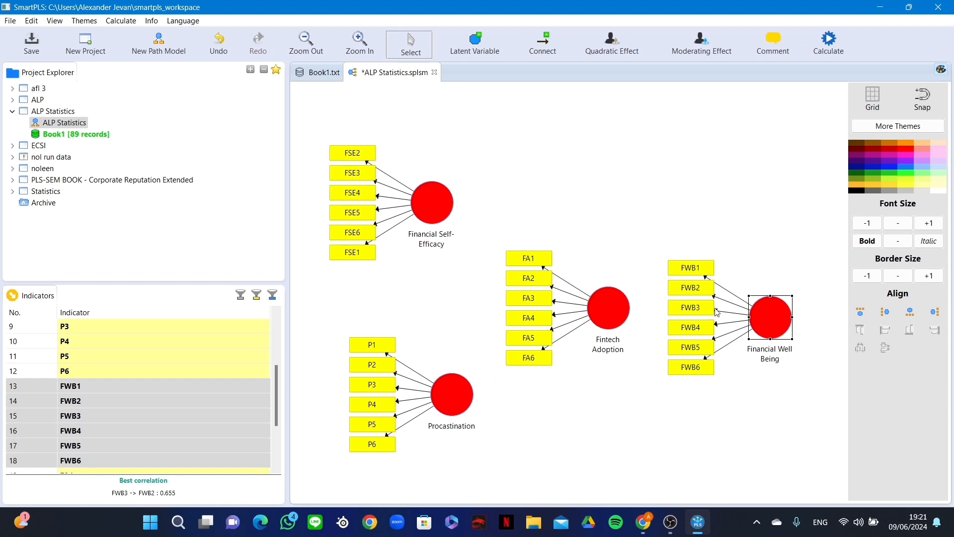
Arrange the model with Financial Well Being's indicators to its right, Fintech Adoption's indicators below it, and Procastination directly beneath Financial Self-Efficacy
click(936, 312)
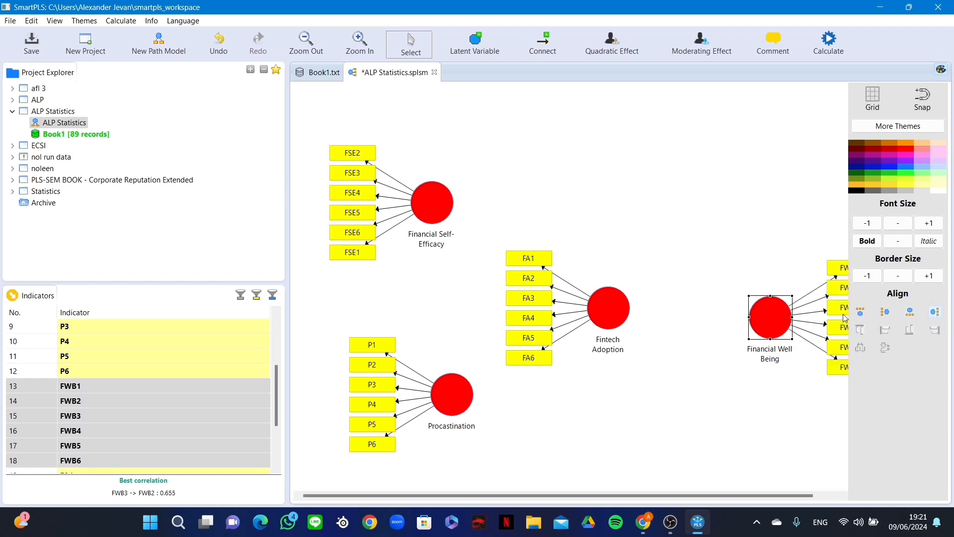
drag(726, 309, 726, 308)
click(590, 309)
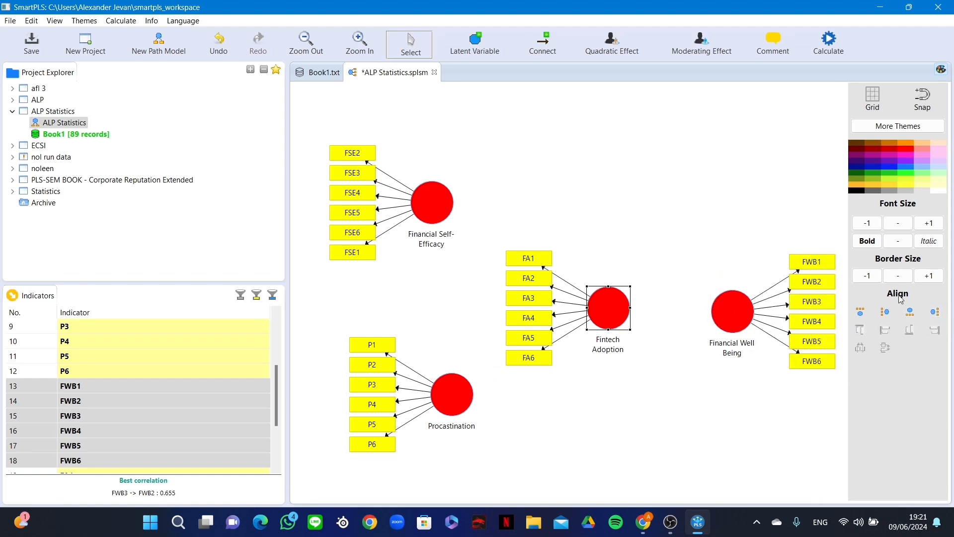
click(912, 314)
drag(614, 322, 628, 334)
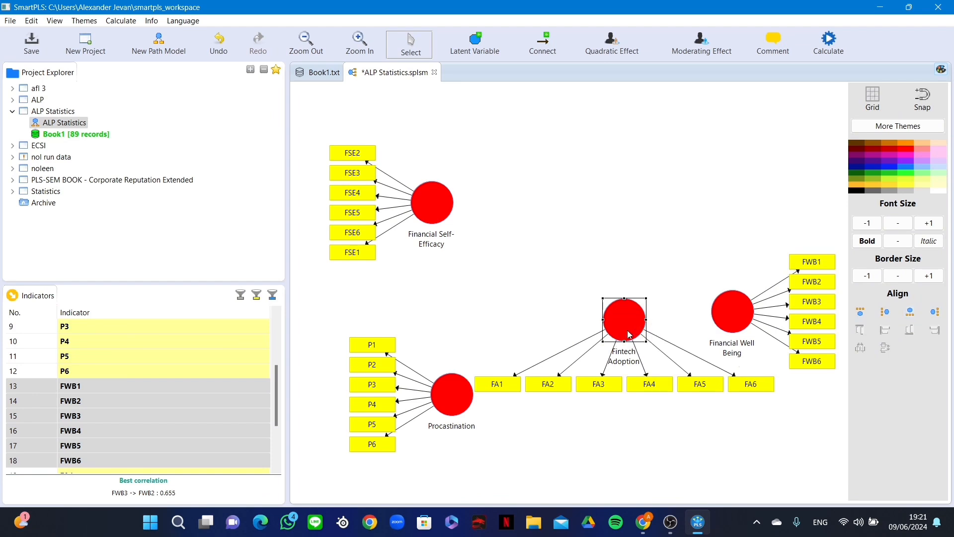
click(446, 392)
drag(447, 392, 410, 391)
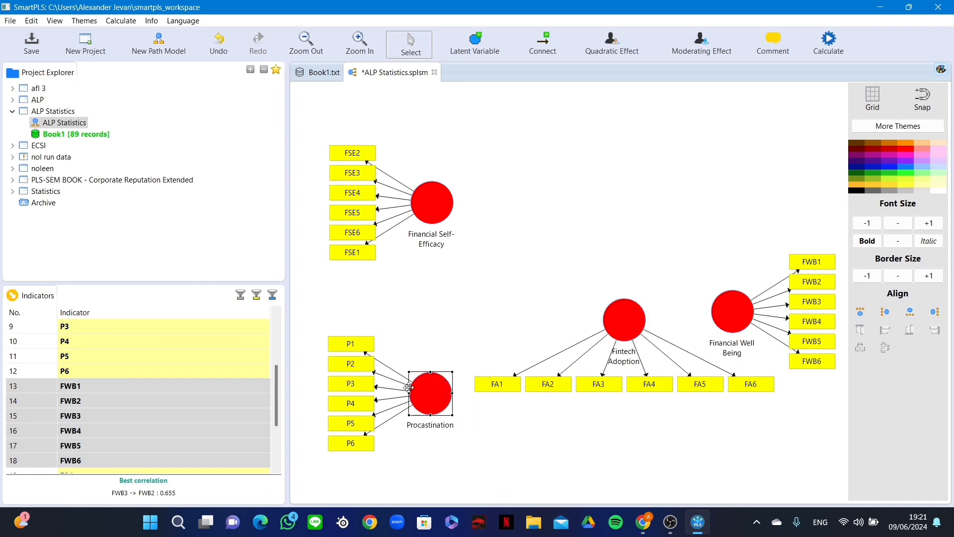
Connect Financial Self-Efficacy and Procastination to Fintech Adoption with structural paths
click(544, 45)
click(434, 201)
click(633, 321)
click(448, 390)
click(627, 326)
Connect Fintech Adoption, Financial Self-Efficacy and Procastination to Financial Well Being with structural paths
click(629, 326)
click(733, 322)
click(445, 212)
click(738, 316)
click(727, 320)
Move Fintech Adoption with its indicators further left, away from Financial Well Being
click(410, 44)
drag(629, 320, 557, 304)
click(611, 230)
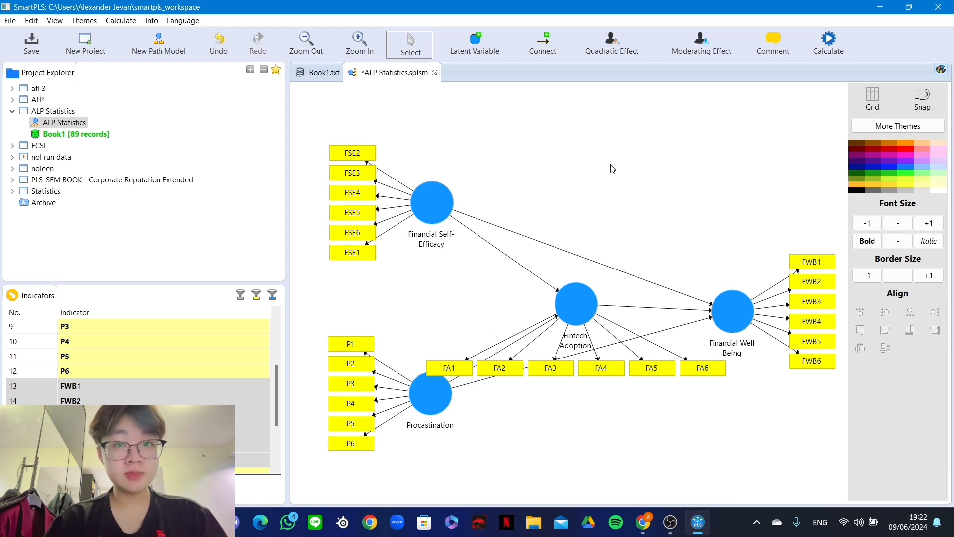
Run the PLS Algorithm with the Path weighting scheme, 300 maximum iterations and stop criterion 7, opening the full report
click(811, 41)
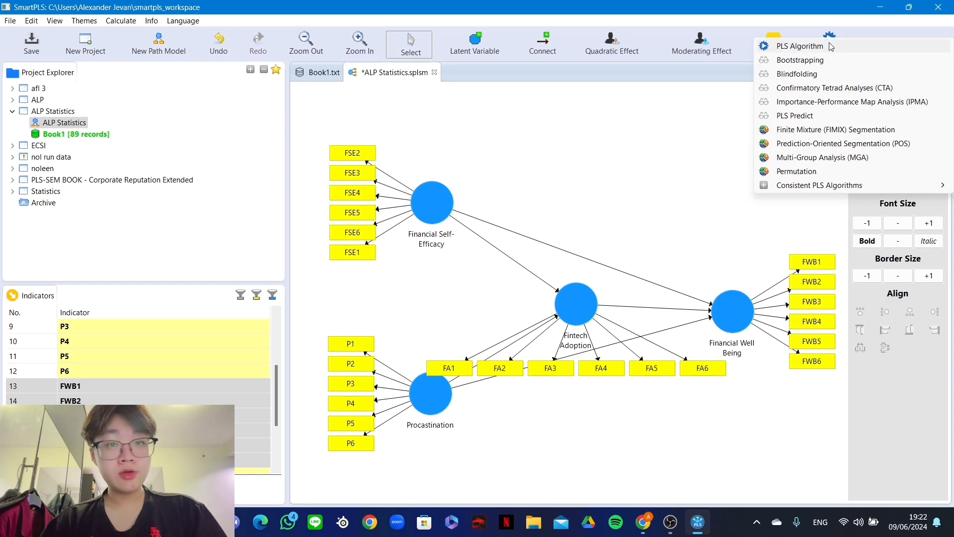
click(817, 46)
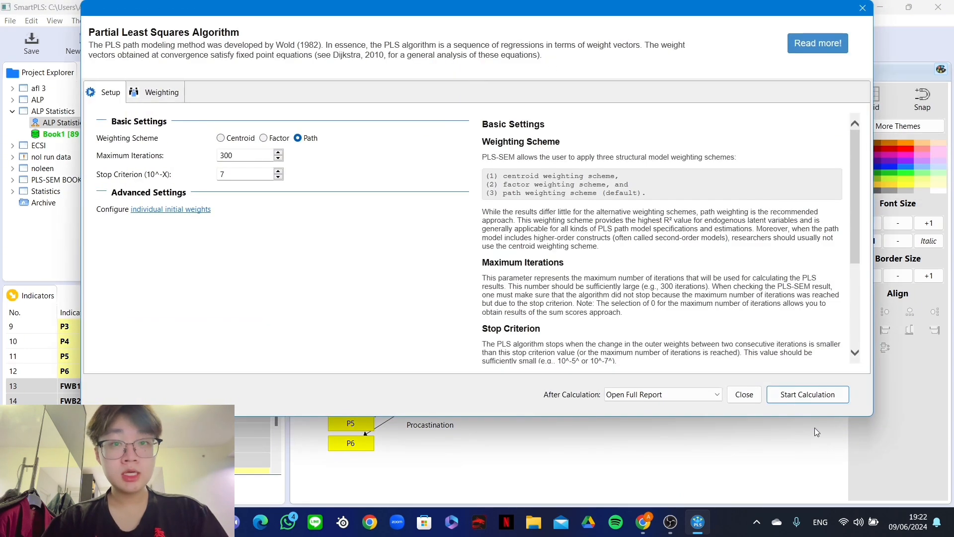
click(815, 395)
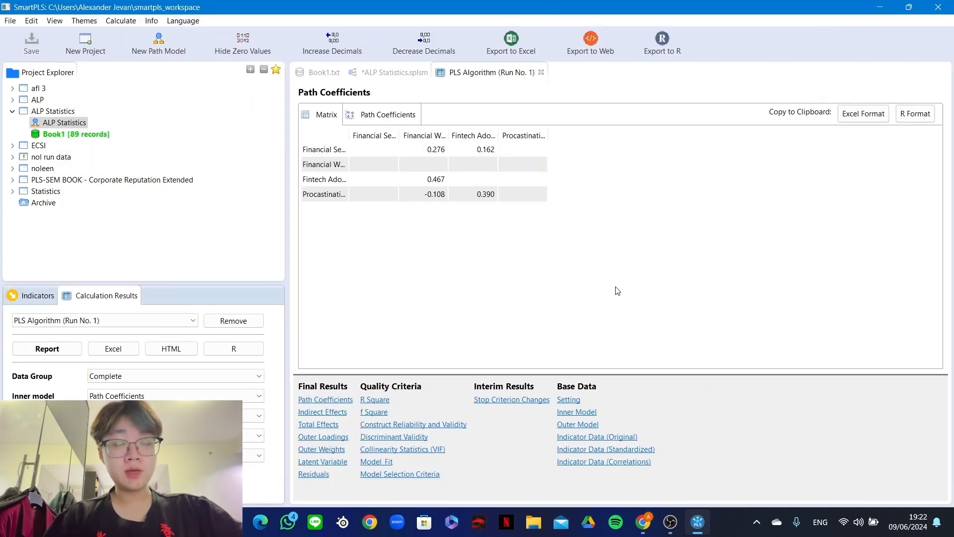
Examine the outer loadings in the PLS Algorithm report, and return to the ALP Statistics path model
click(326, 437)
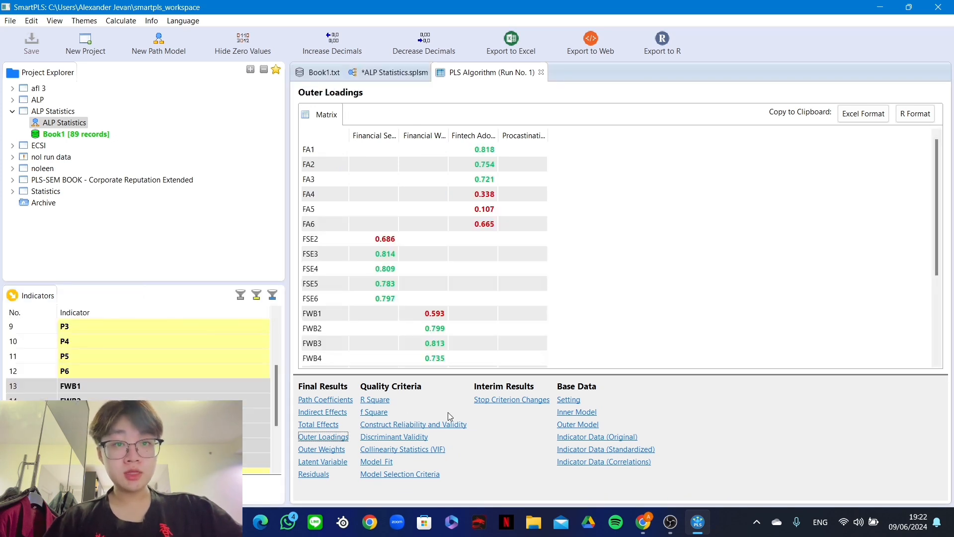
click(392, 74)
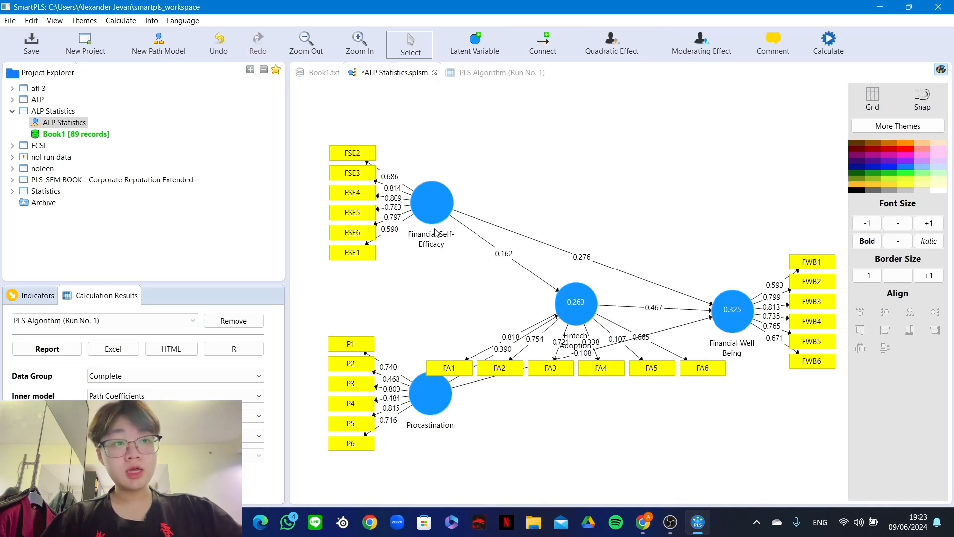
Delete the indicators FSE1 and FSE2 from the Financial Self-Efficacy construct
click(366, 257)
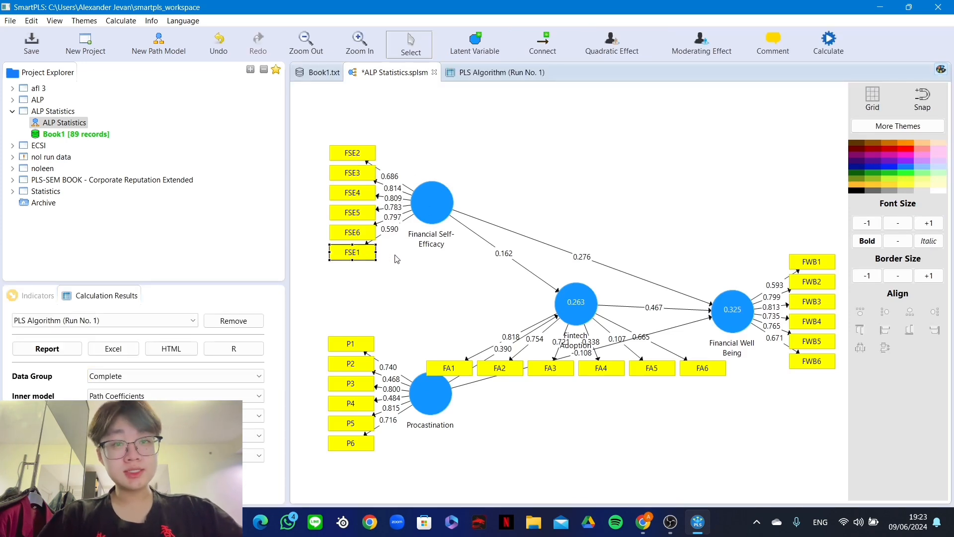
key(Delete)
click(361, 155)
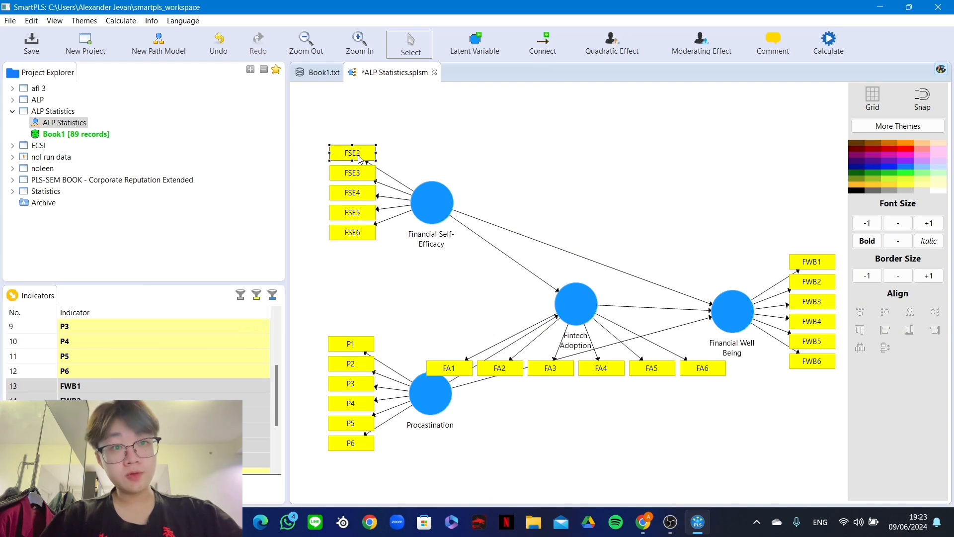
key(Delete)
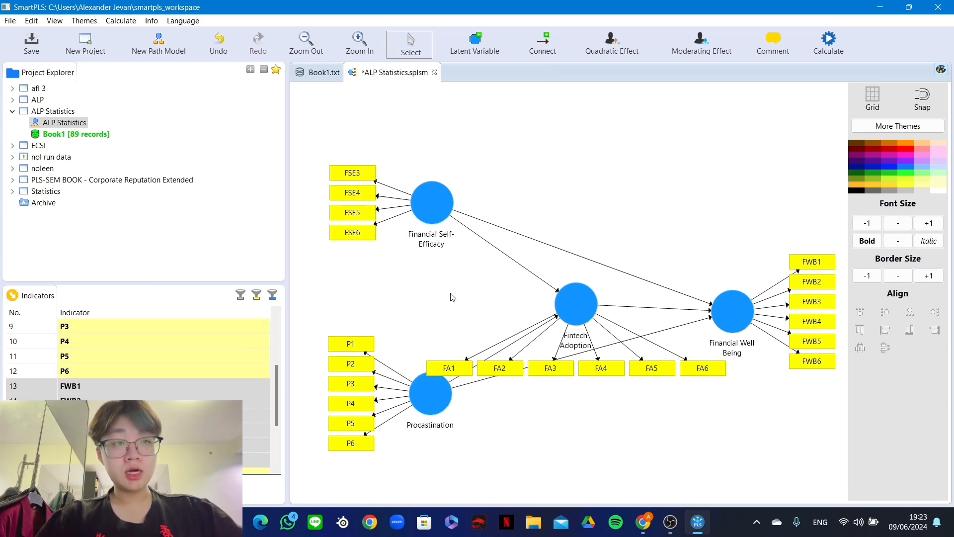
Delete indicators P2 and P4 from Procastination and realign its remaining indicators on the construct's left side
click(362, 368)
key(Delete)
click(354, 403)
key(Delete)
click(437, 390)
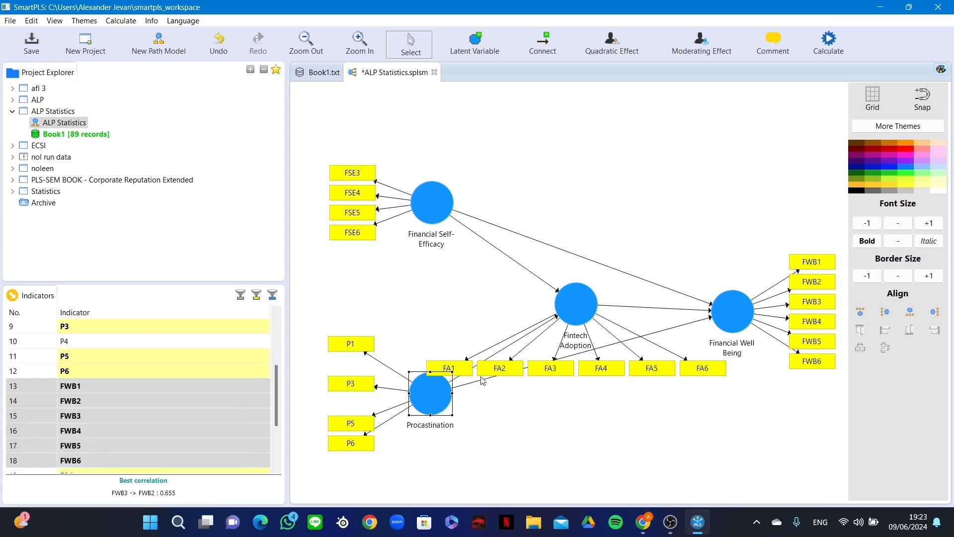
click(885, 312)
Delete indicators FA4, FA5 and FA6 from Fintech Adoption and realign its remaining indicators below the construct
click(580, 303)
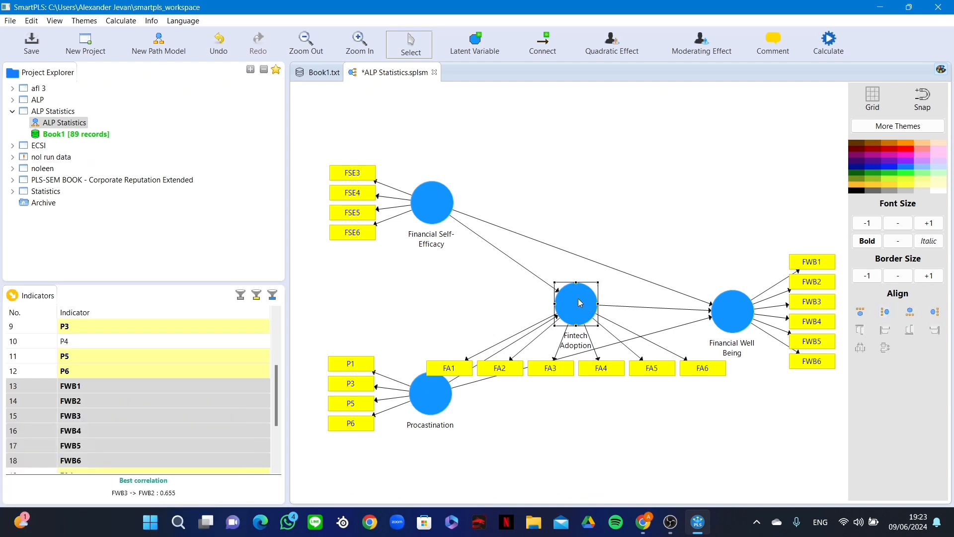
click(607, 377)
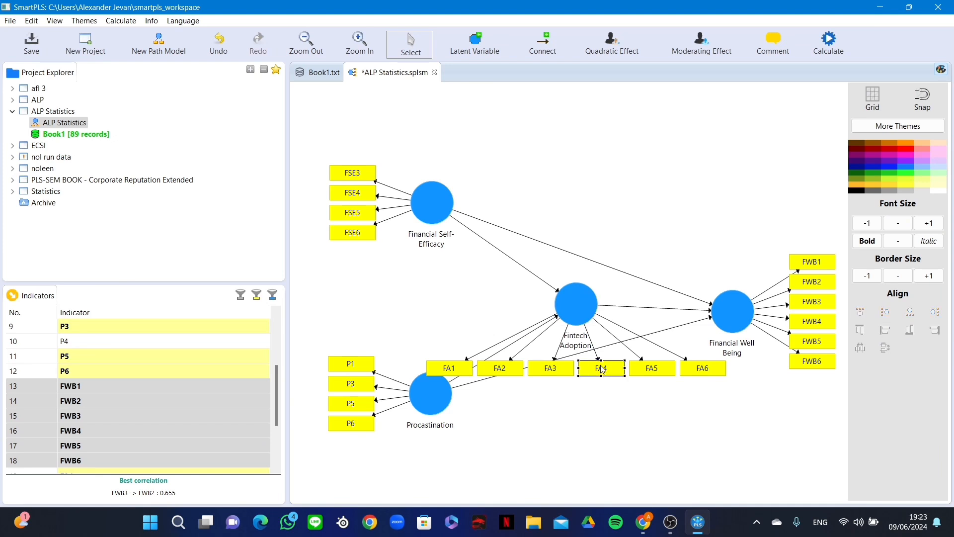
key(Delete)
click(651, 370)
key(Delete)
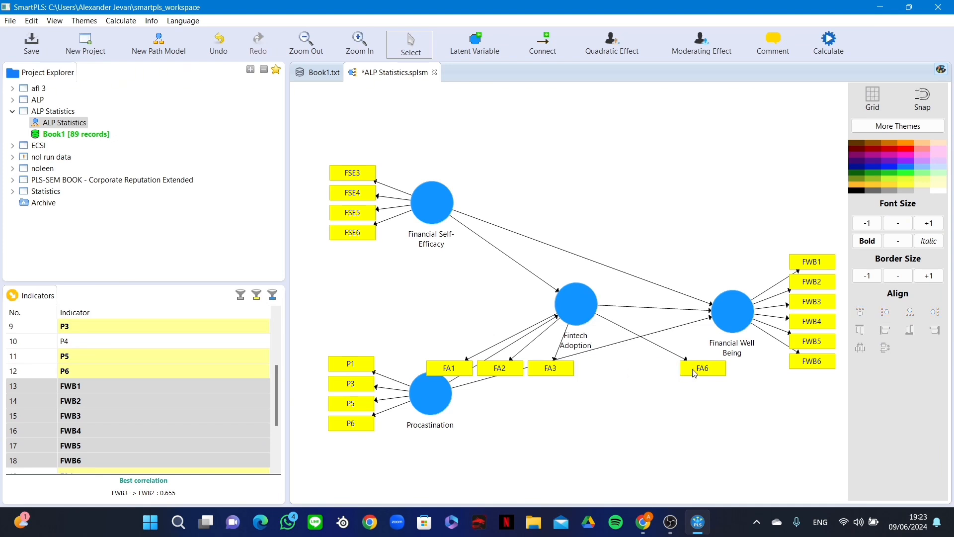
click(695, 373)
key(Delete)
click(594, 318)
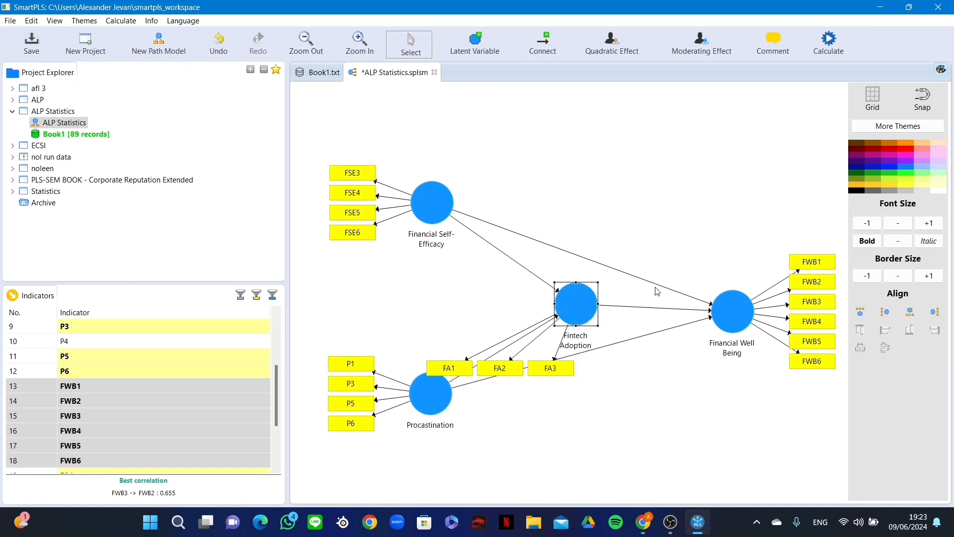
click(911, 313)
Delete the indicators FWB1 and FWB6 from the Financial Well Being construct
click(727, 318)
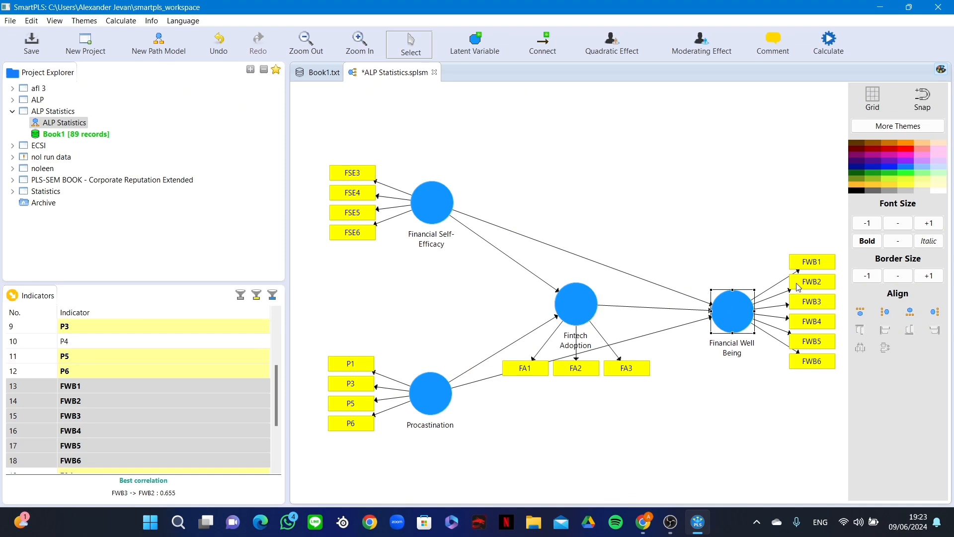
click(818, 269)
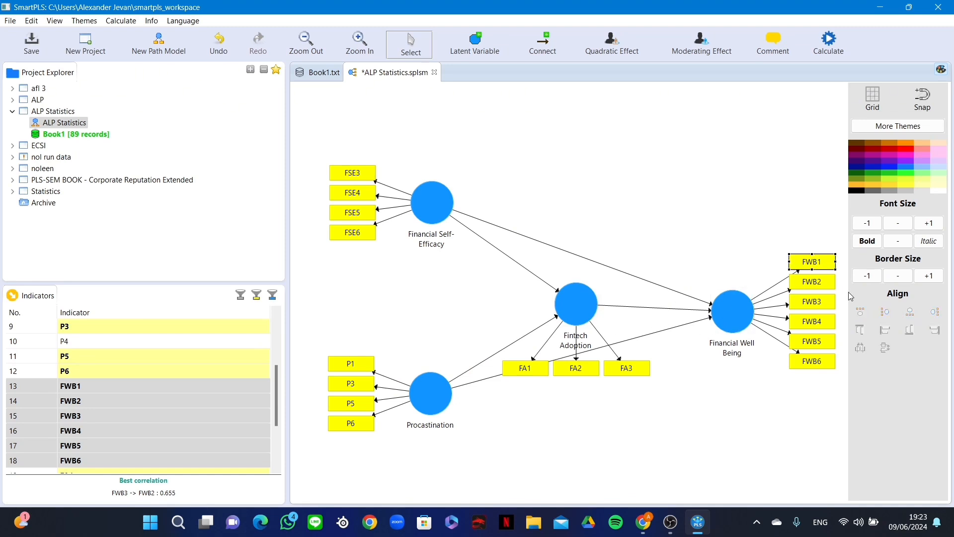
key(Delete)
click(813, 368)
key(Delete)
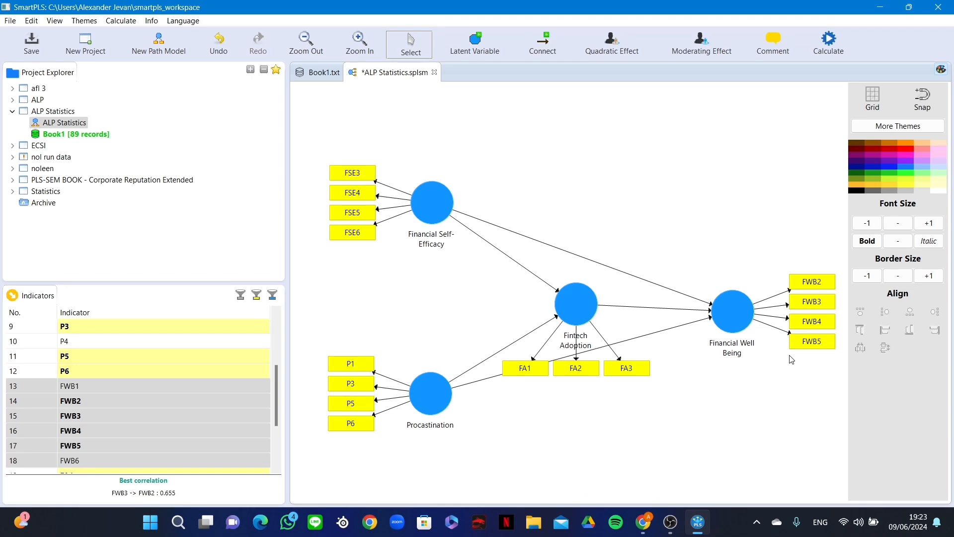
Rerun the PLS Algorithm on the reduced model and show the outer loadings in its report
click(825, 50)
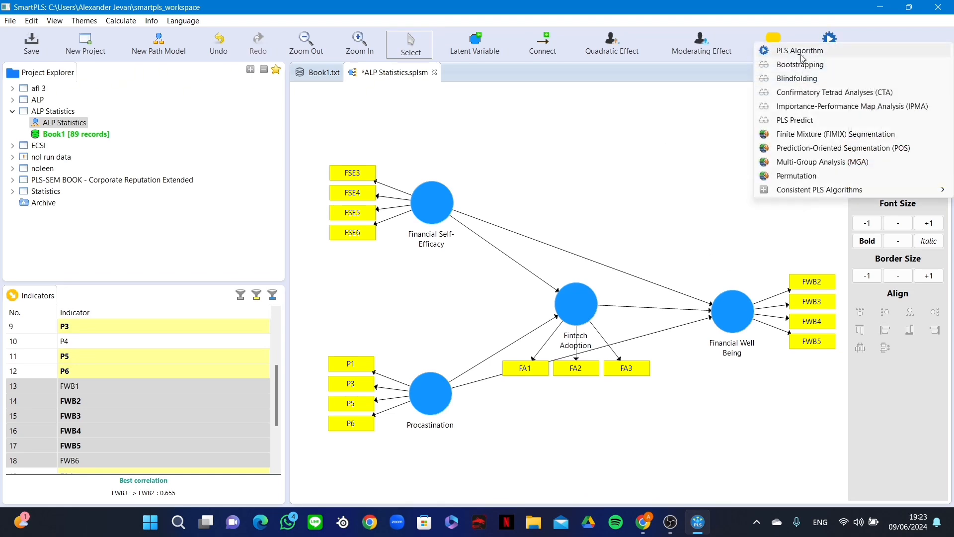
click(830, 50)
click(815, 393)
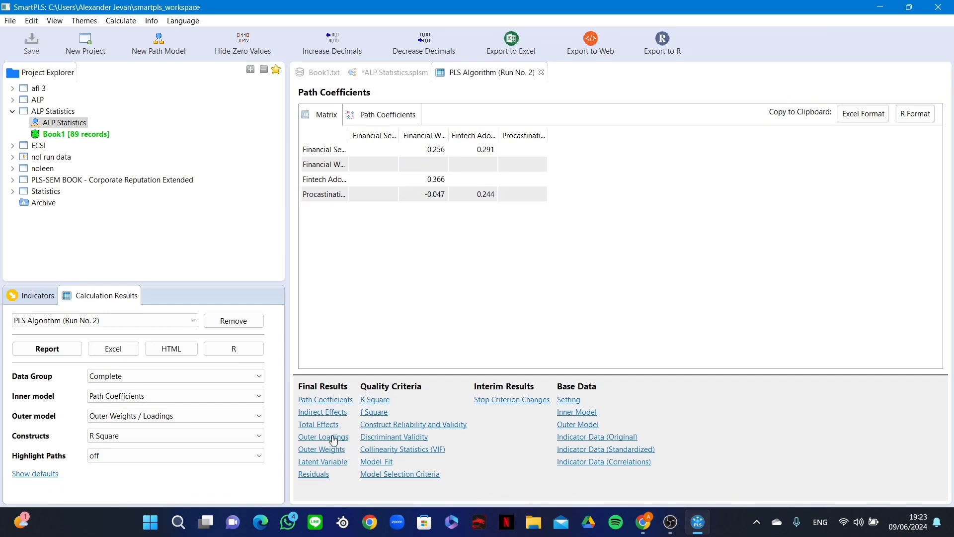
click(332, 438)
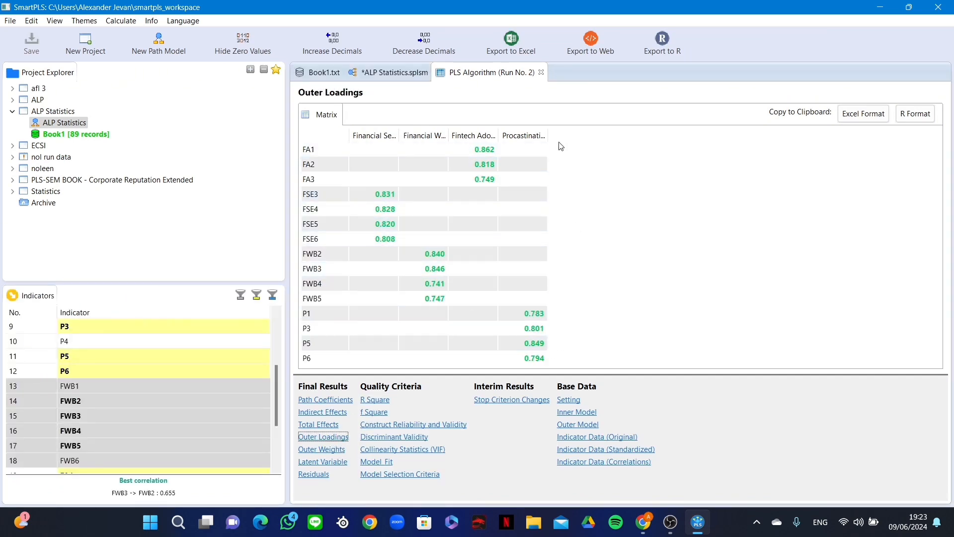
Run basic Bootstrapping on the path model with 500 subsamples, two-tailed at 0.05, and show the outer loadings in its report
click(422, 79)
click(831, 45)
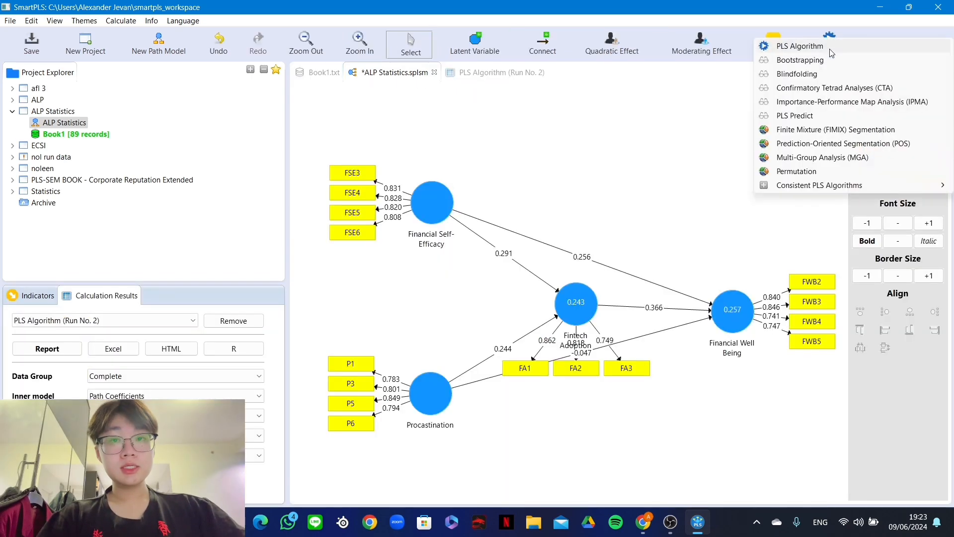
click(801, 60)
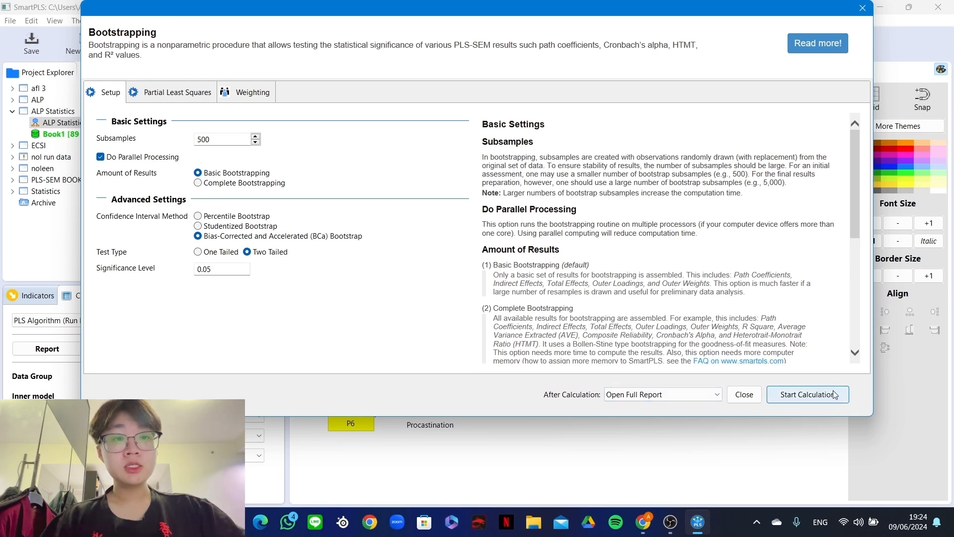
click(807, 394)
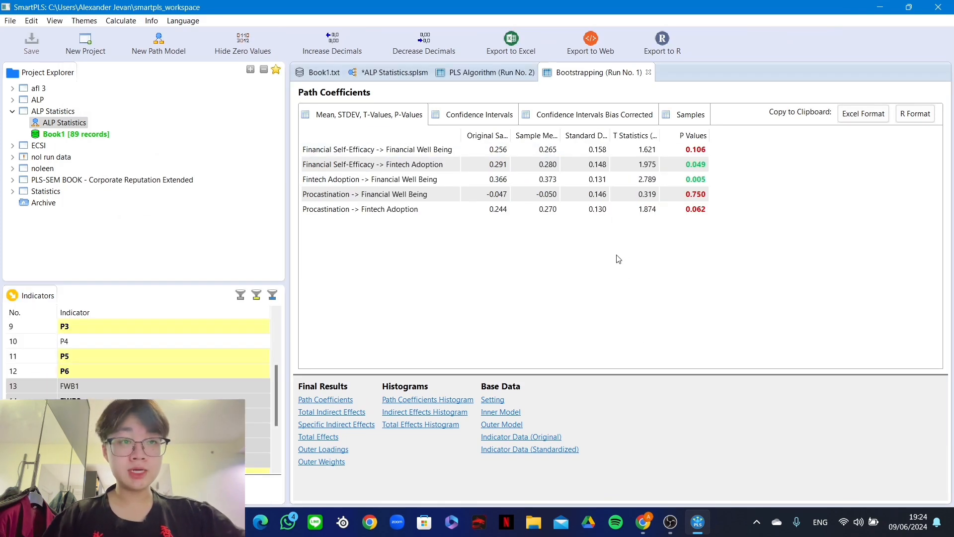
click(335, 449)
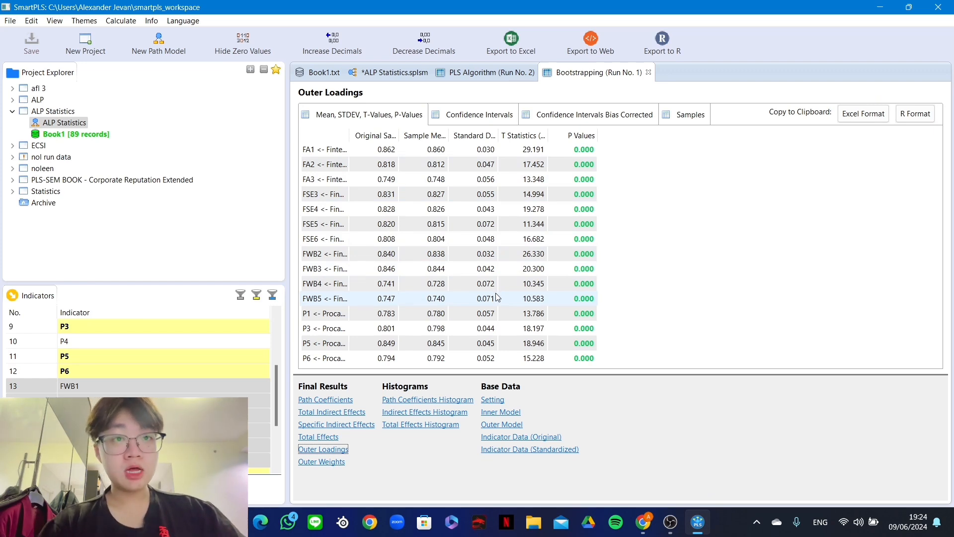
Review Construct Reliability and Validity in the PLS Algorithm report, widening the columns to show their full headings
click(476, 74)
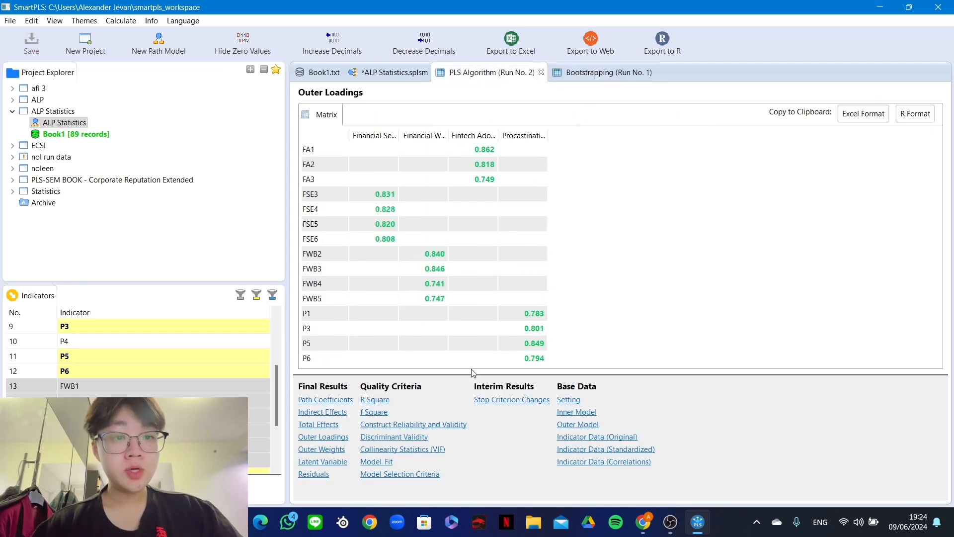
click(437, 425)
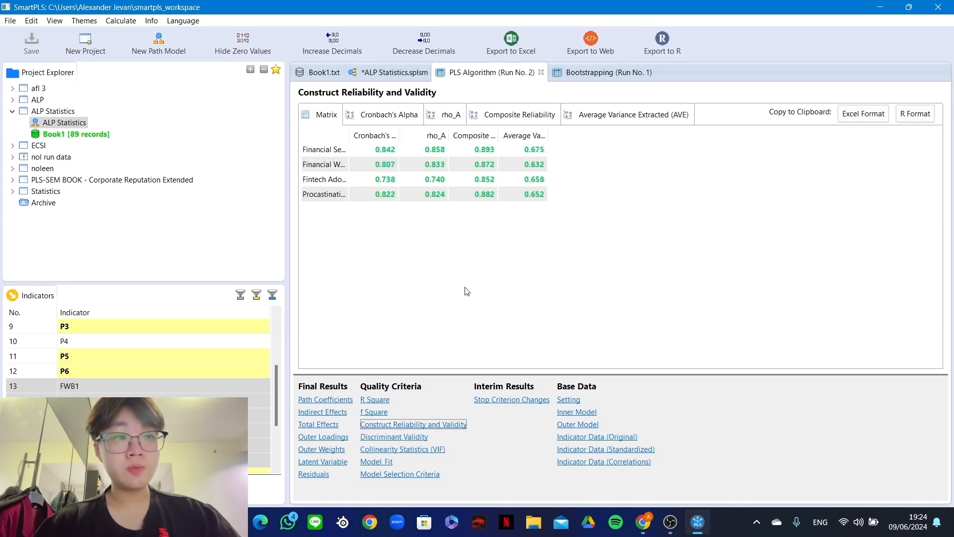
drag(400, 134, 435, 133)
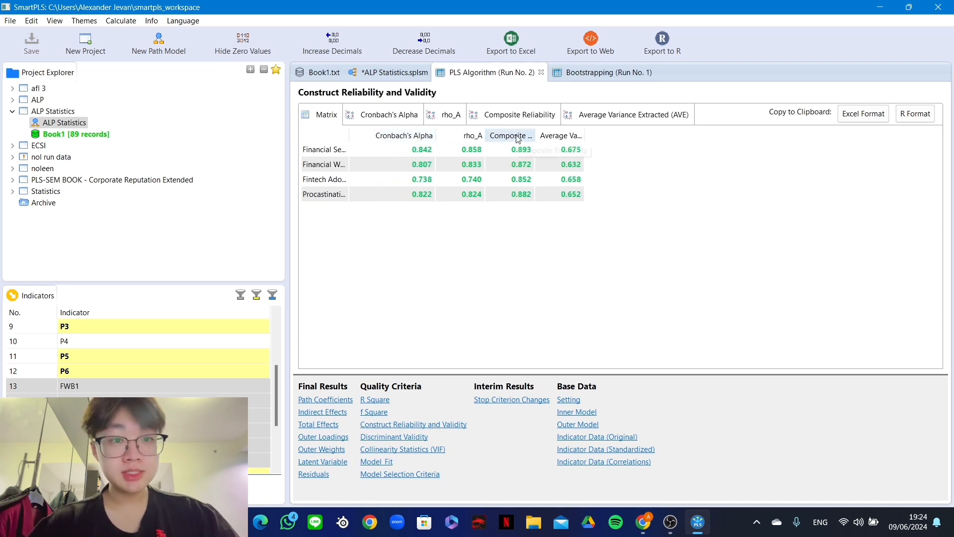
drag(536, 133, 713, 133)
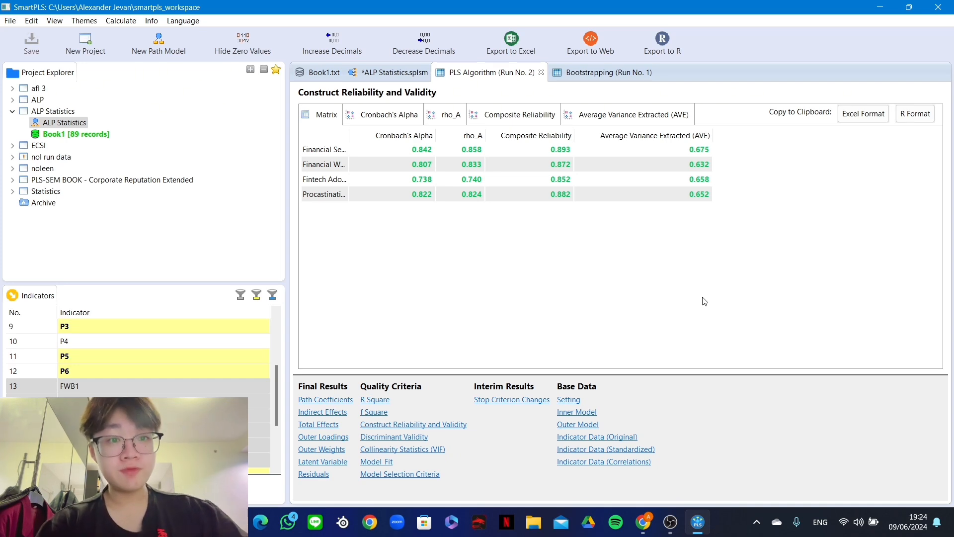
Examine discriminant validity through the Fornell-Larcker Criterion, Cross Loadings and Heterotrait-Monotrait Ratio tables
click(397, 437)
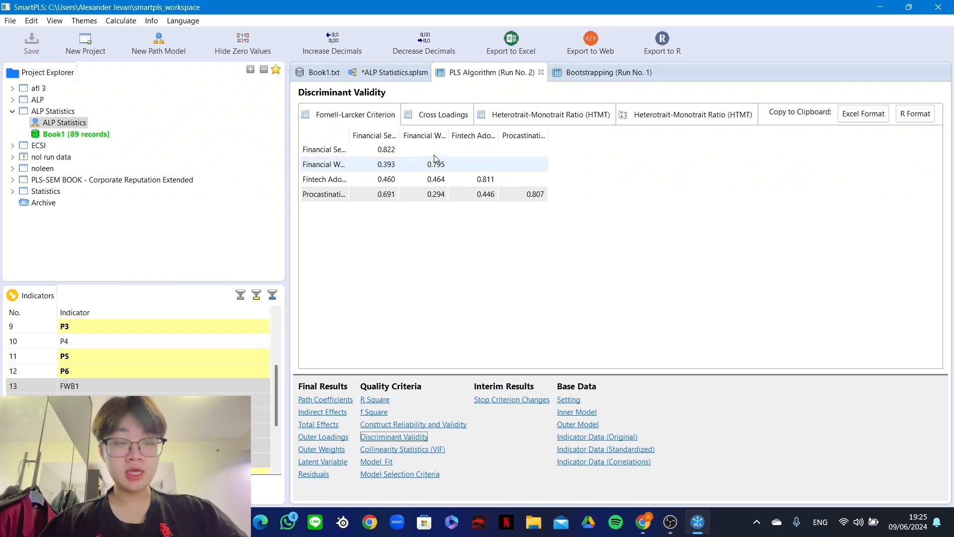
click(446, 116)
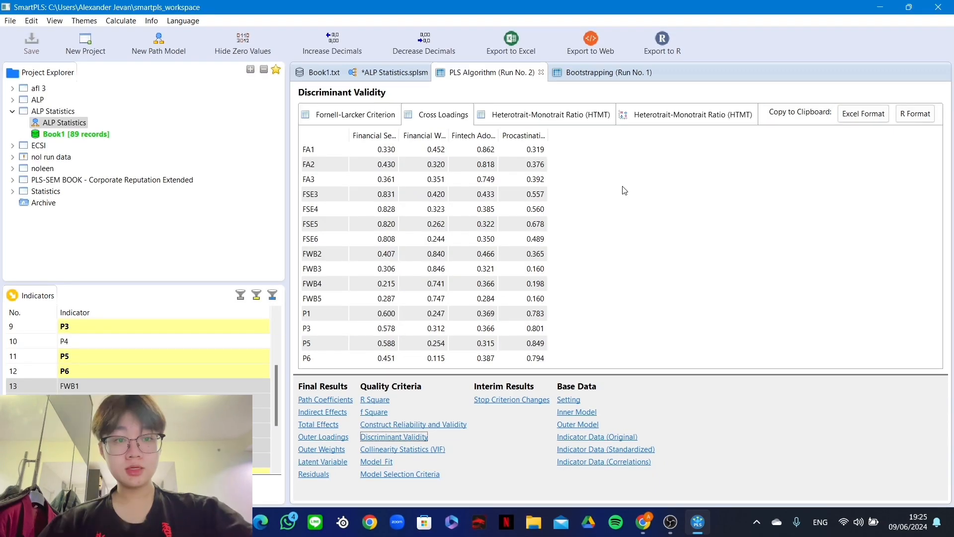
click(571, 116)
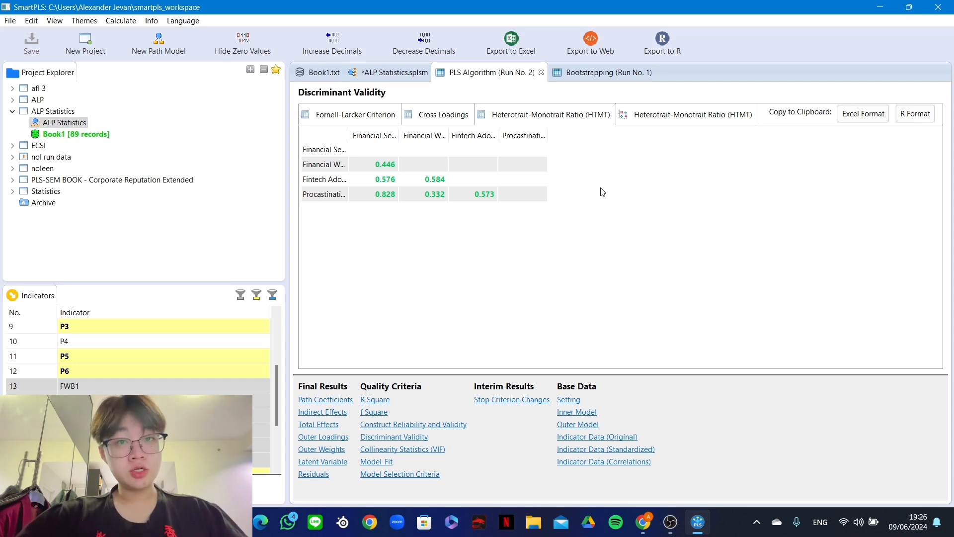
Review the indicators' descriptive statistics in the Book1 data, and return to the PLS Algorithm report
click(323, 72)
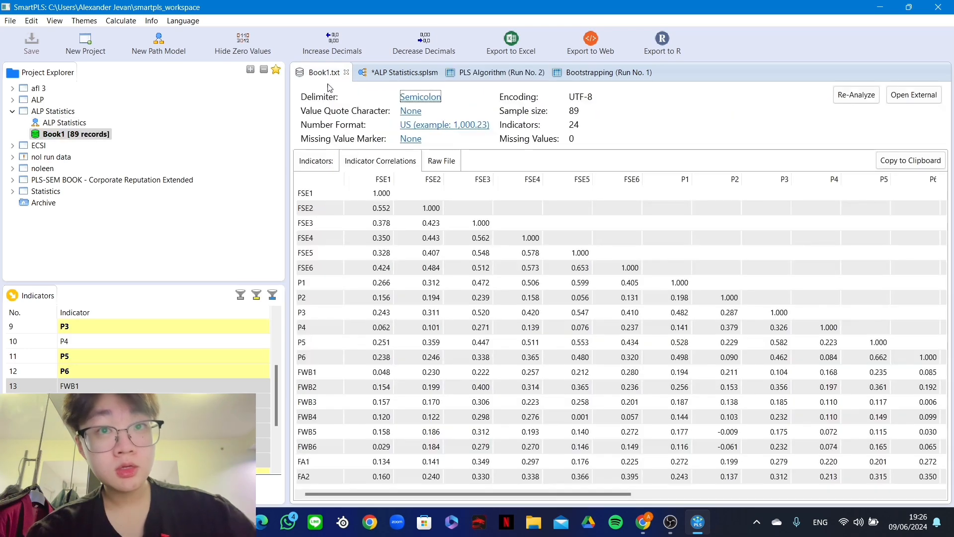
click(331, 158)
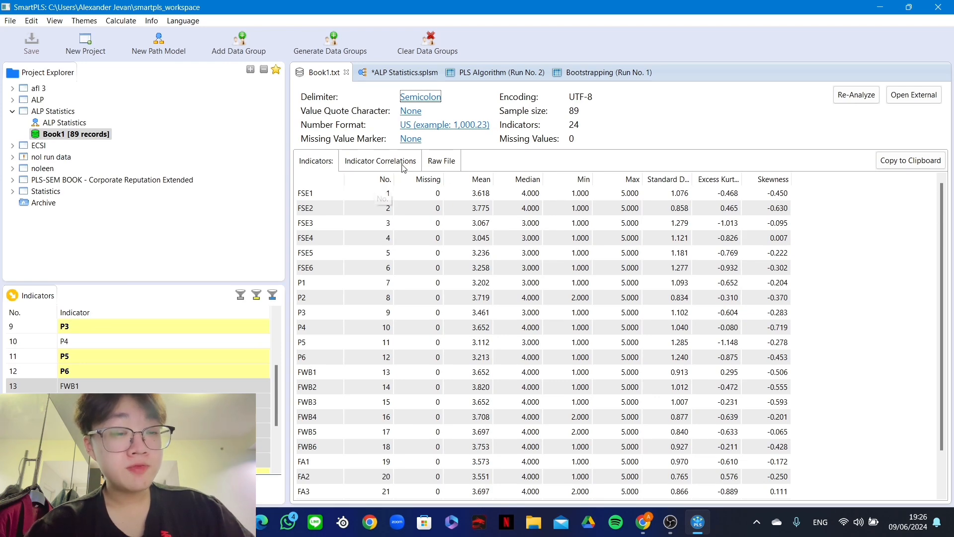
click(490, 76)
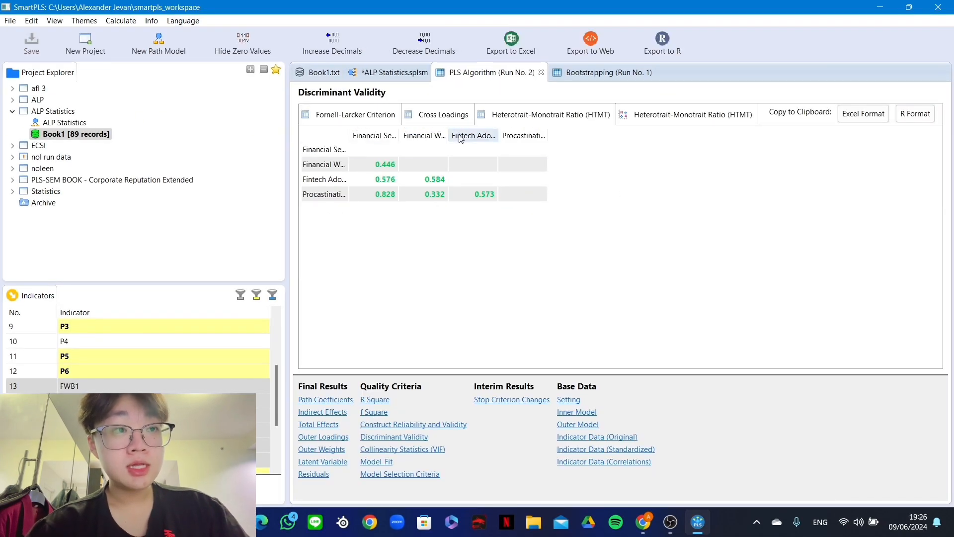
Examine the latent variable scores and correlations in the PLS Algorithm report, checking the bootstrapped outer loadings as well
click(340, 462)
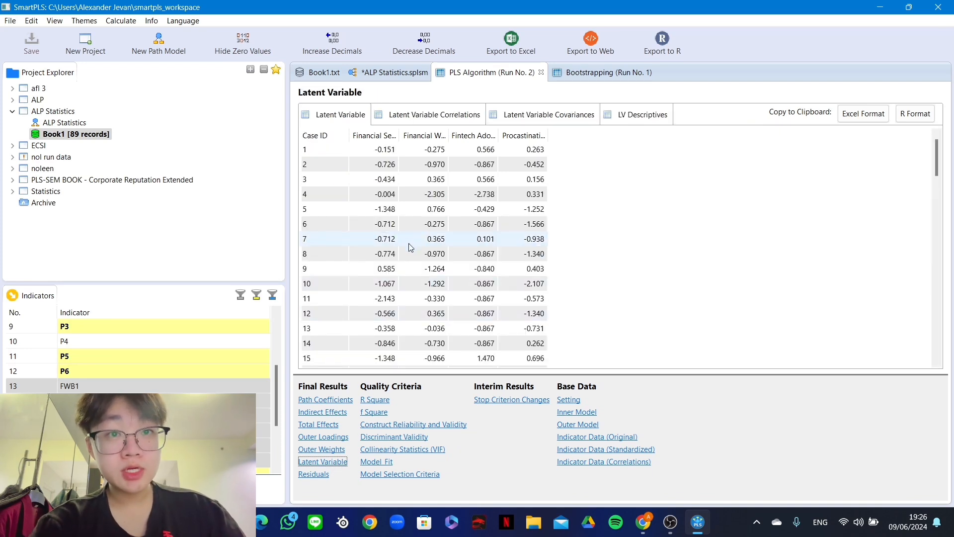
click(425, 115)
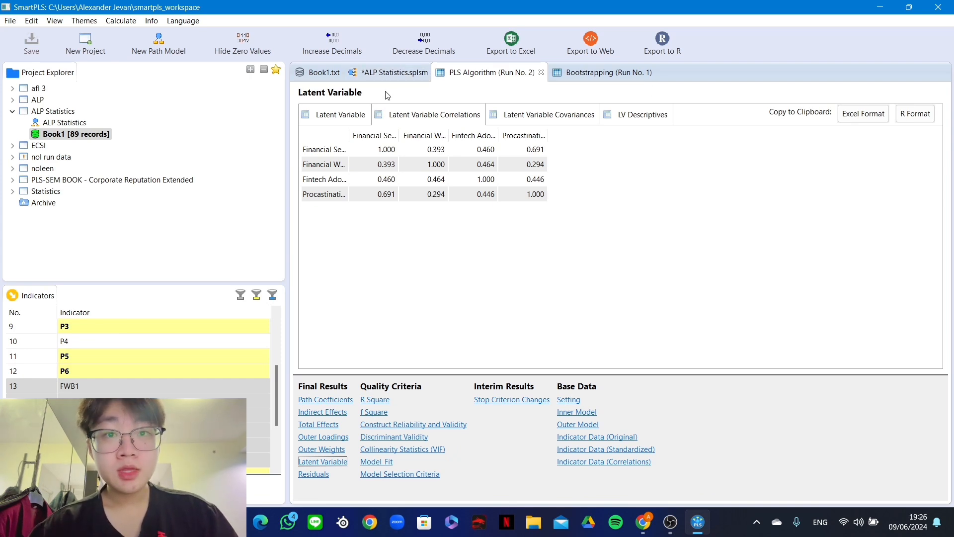
click(576, 72)
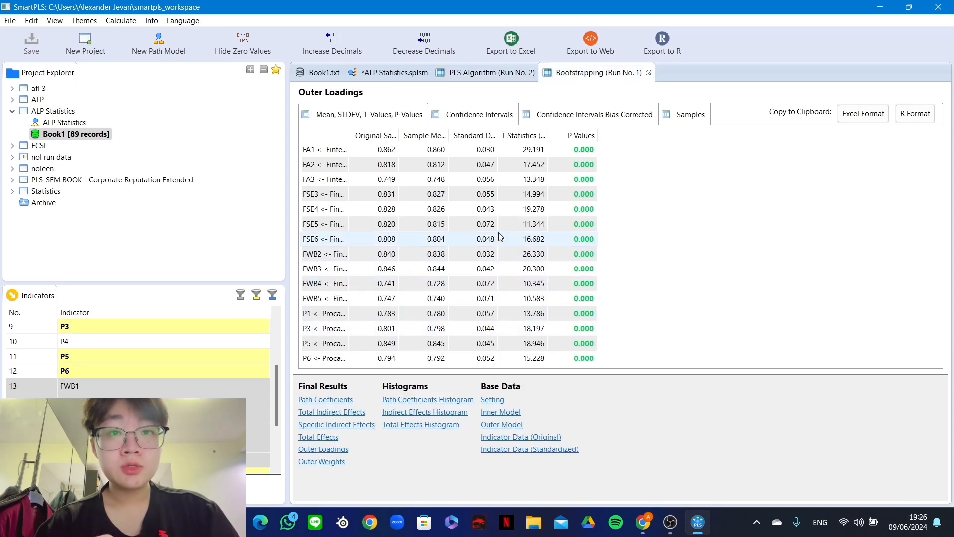
click(494, 72)
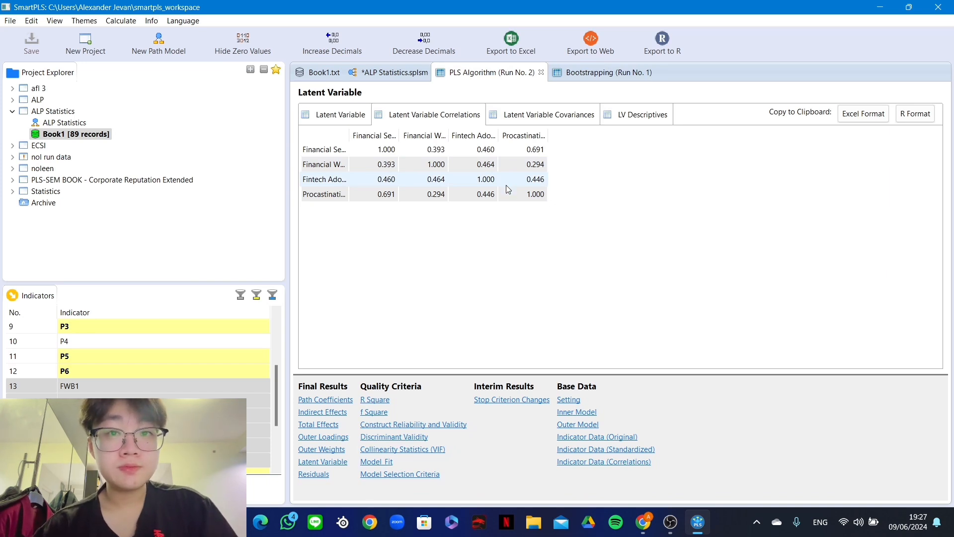
Examine the outer and inner VIF values in the PLS Algorithm report, and switch to the Bootstrapping report
click(430, 450)
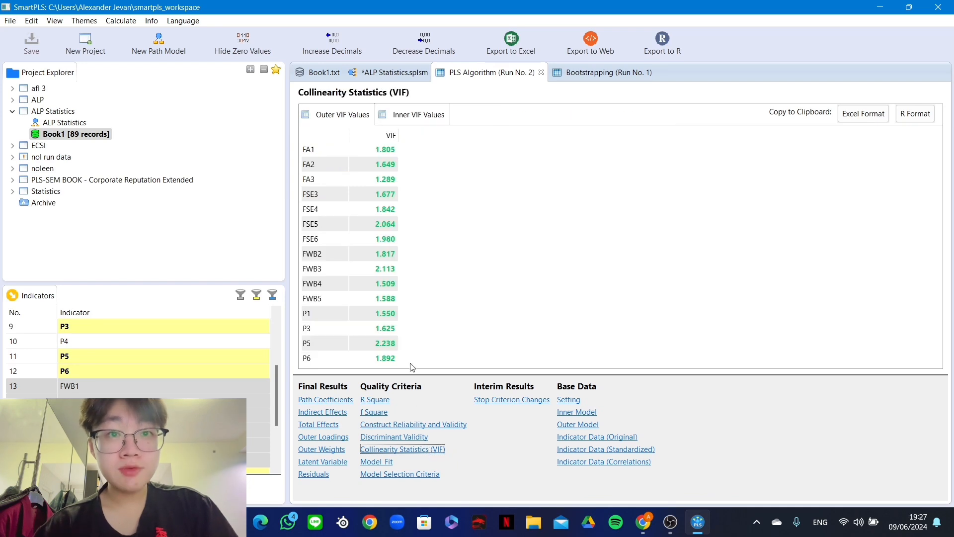
click(412, 115)
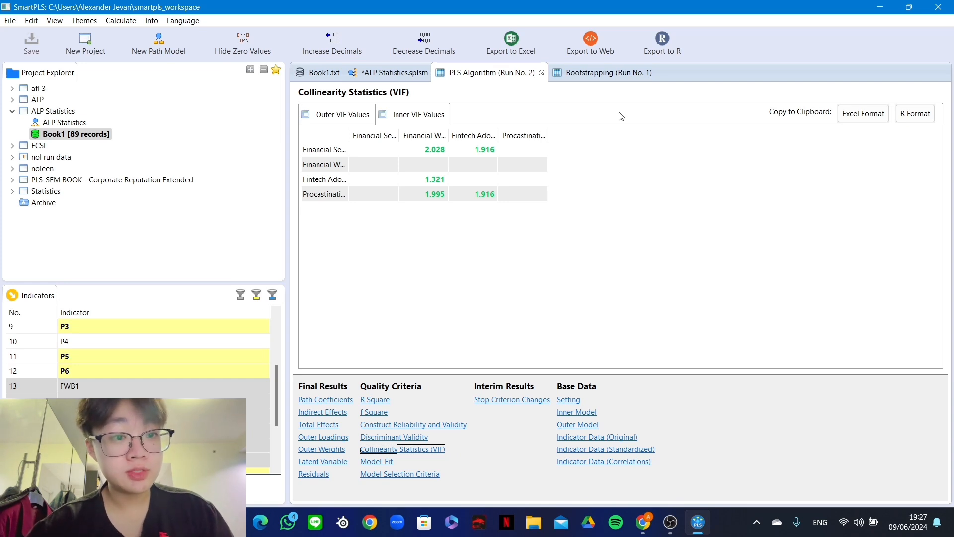
click(599, 77)
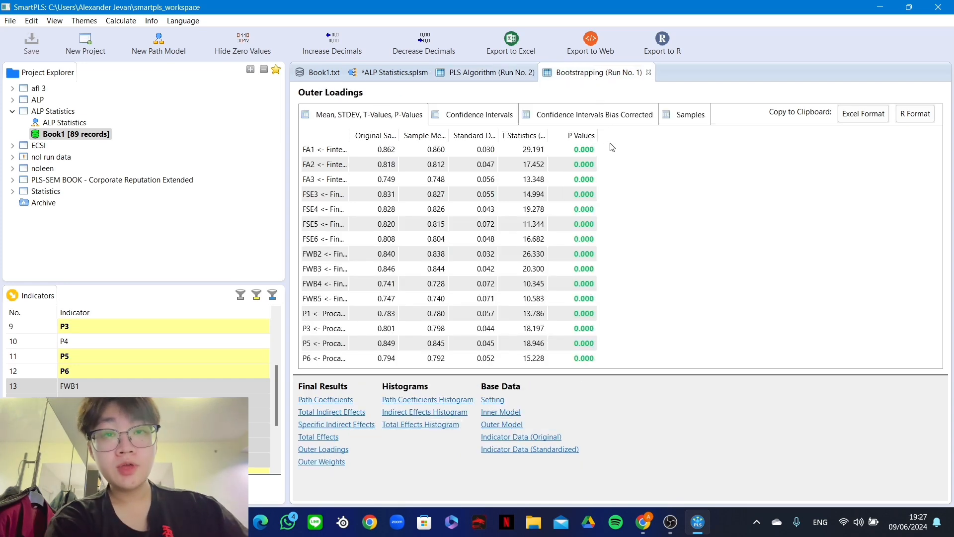
Examine the path coefficients and specific indirect effects in the Bootstrapping report, widening the columns to show full path names and path coefficient headings
click(333, 402)
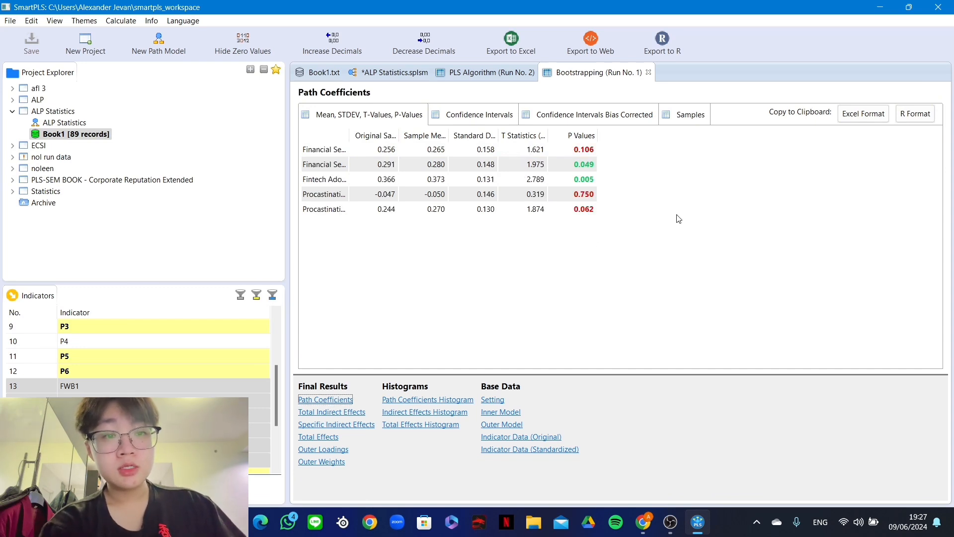
drag(349, 135, 638, 135)
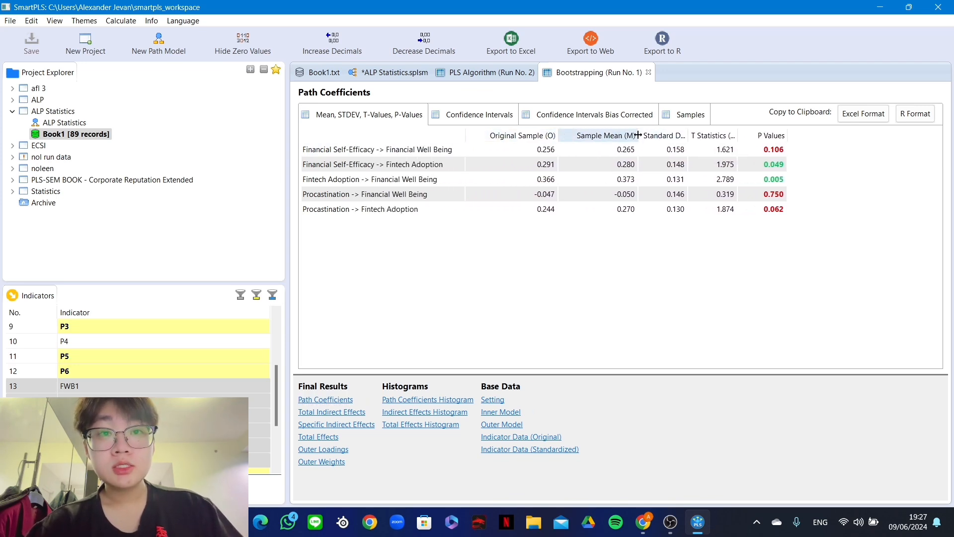
drag(695, 141, 847, 135)
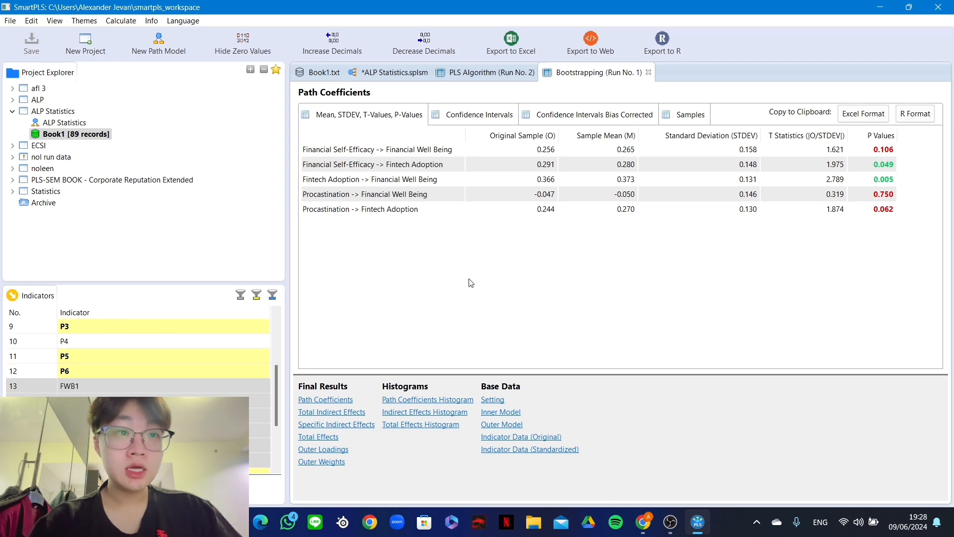
click(351, 425)
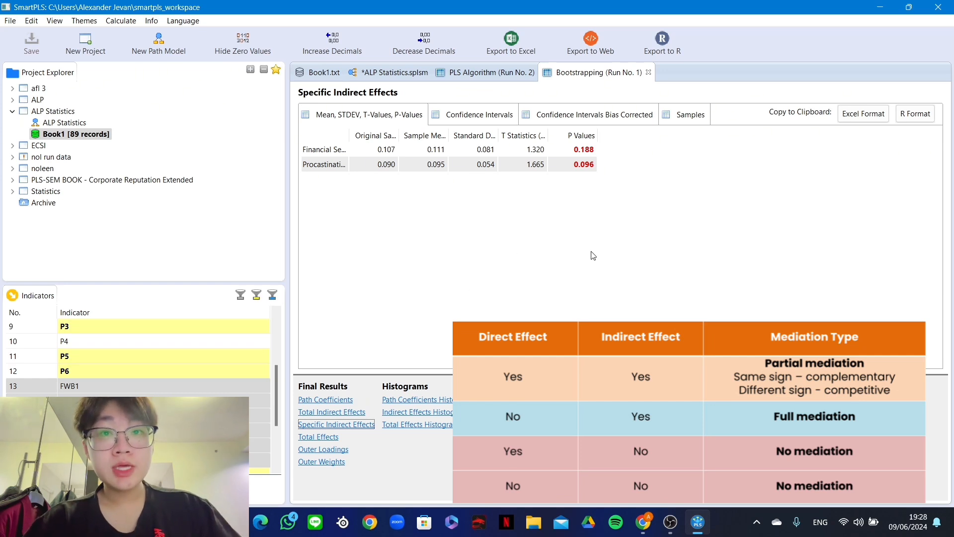
drag(350, 135, 538, 142)
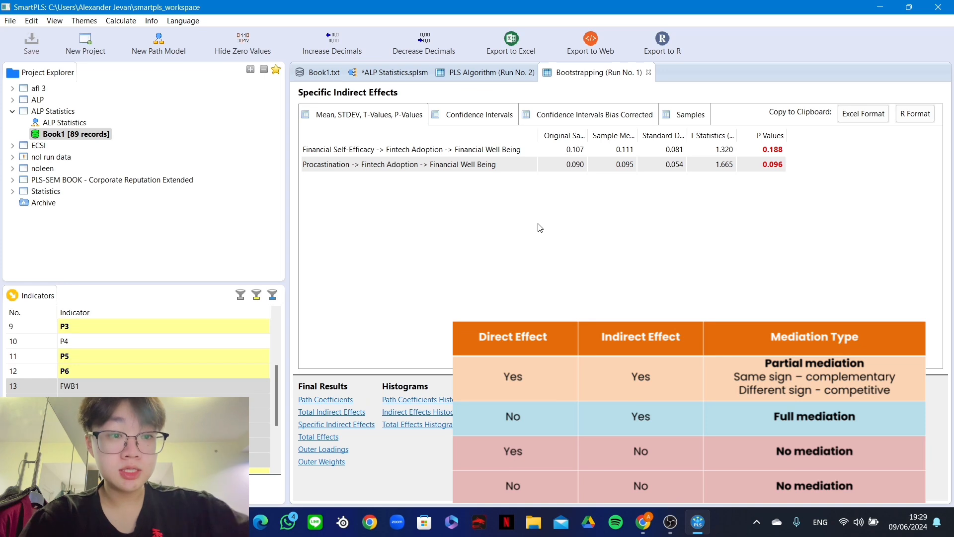
Examine the R Square and f Square matrices in the PLS Algorithm report, widening the columns to show their full headings
click(493, 73)
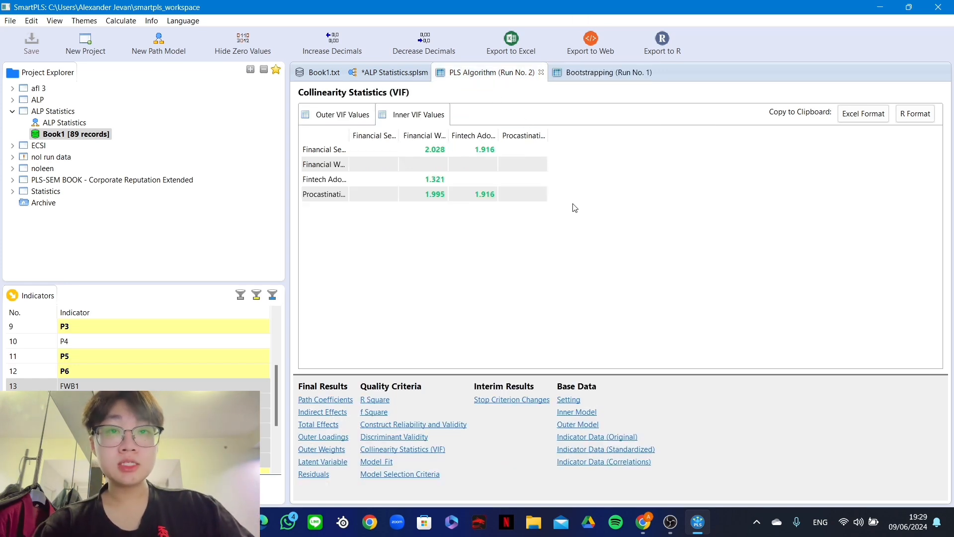
click(376, 399)
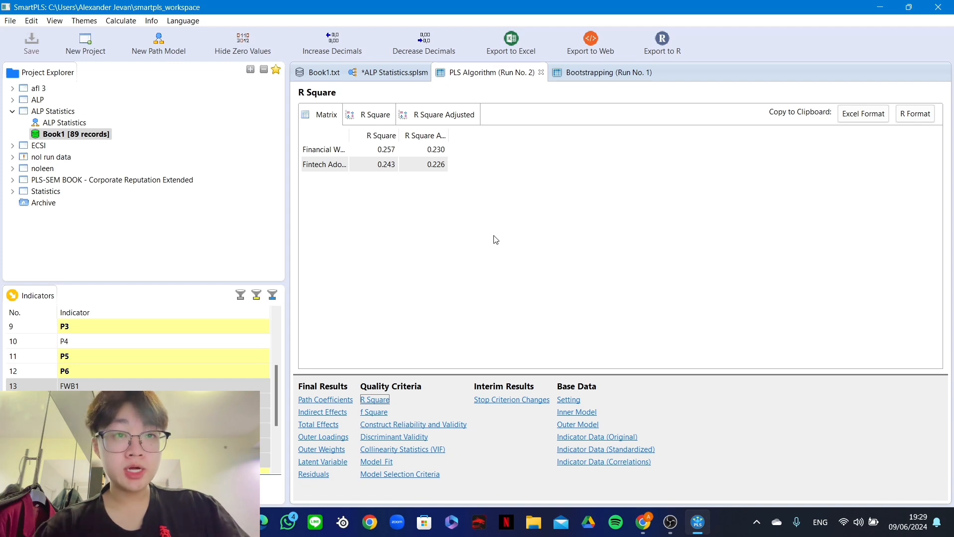
drag(449, 136, 485, 136)
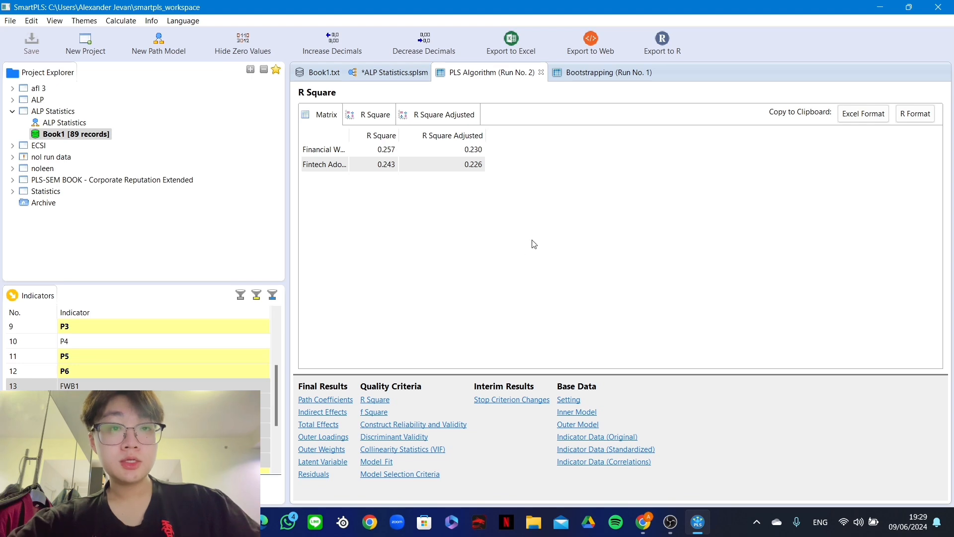
click(378, 412)
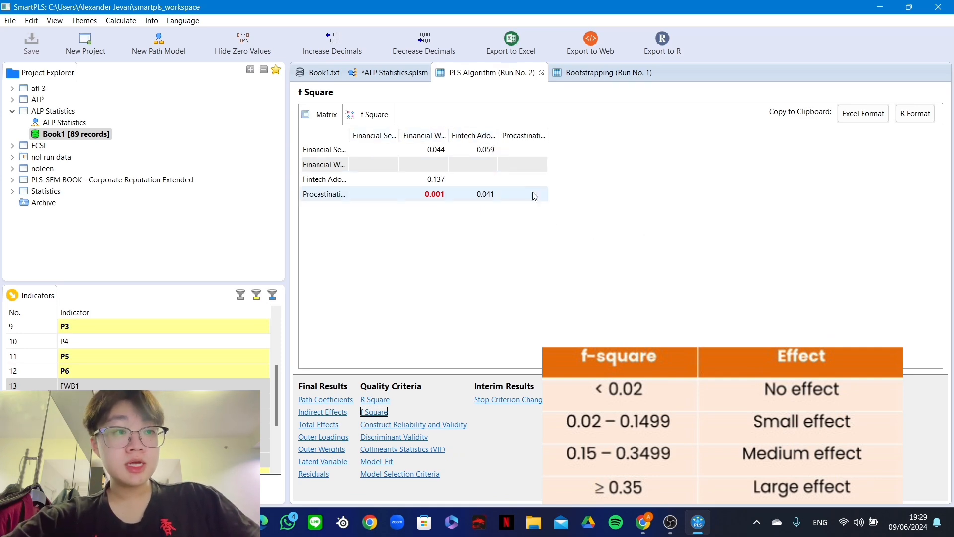
drag(399, 135, 634, 135)
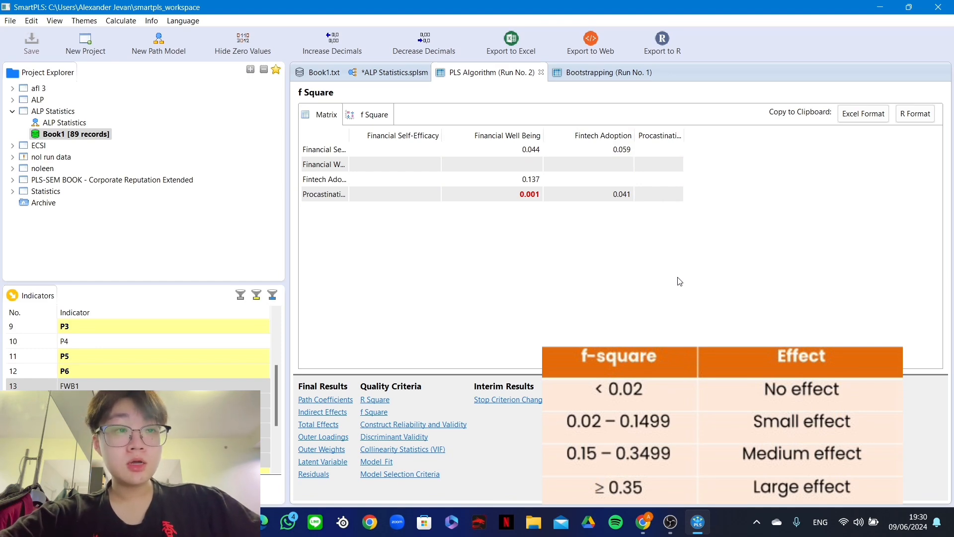
Run Blindfolding on the ALP Statistics model with an omission distance of 7, opening the full report after calculation
click(380, 78)
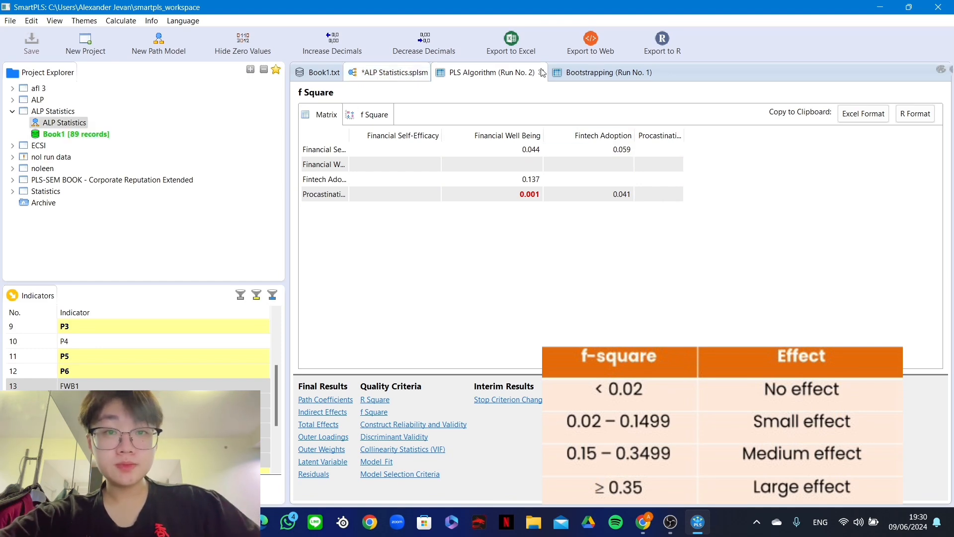
click(843, 44)
click(802, 76)
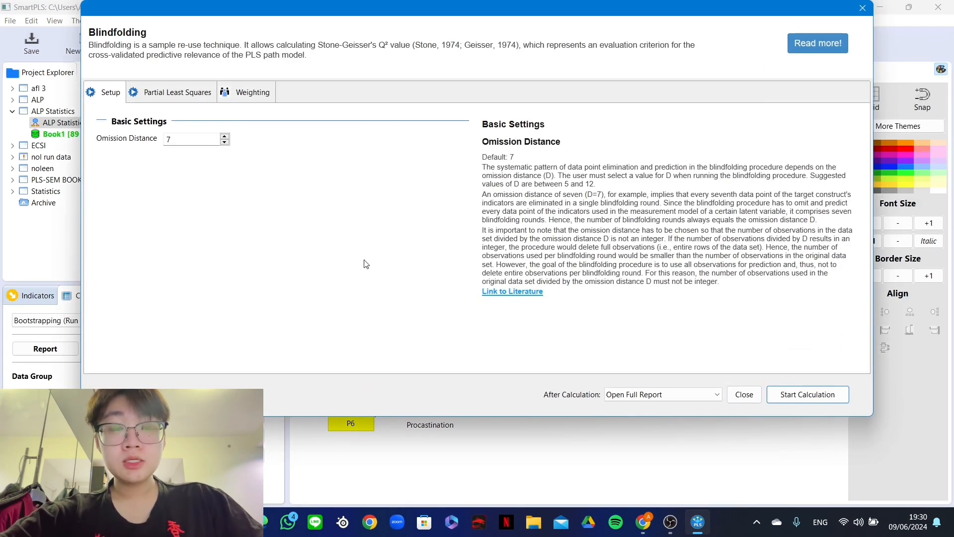
click(818, 396)
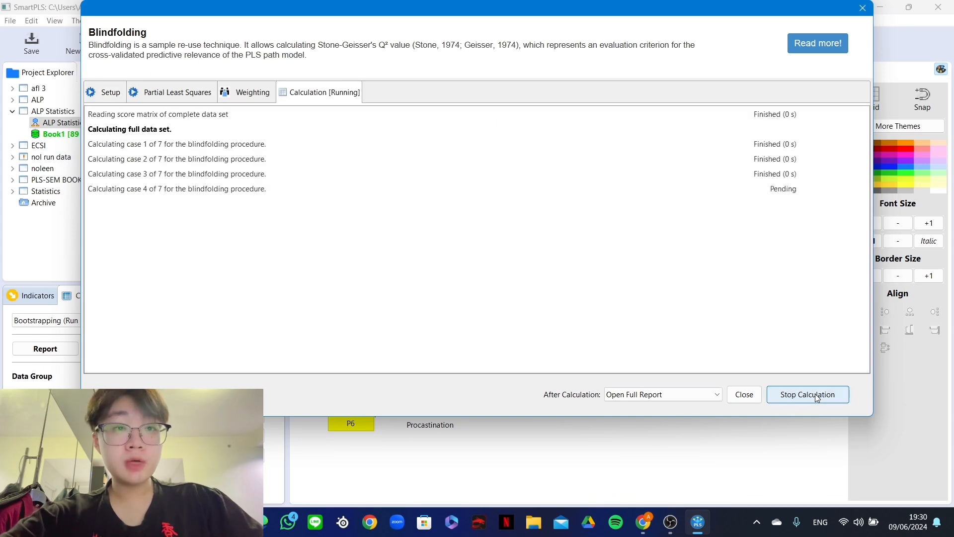